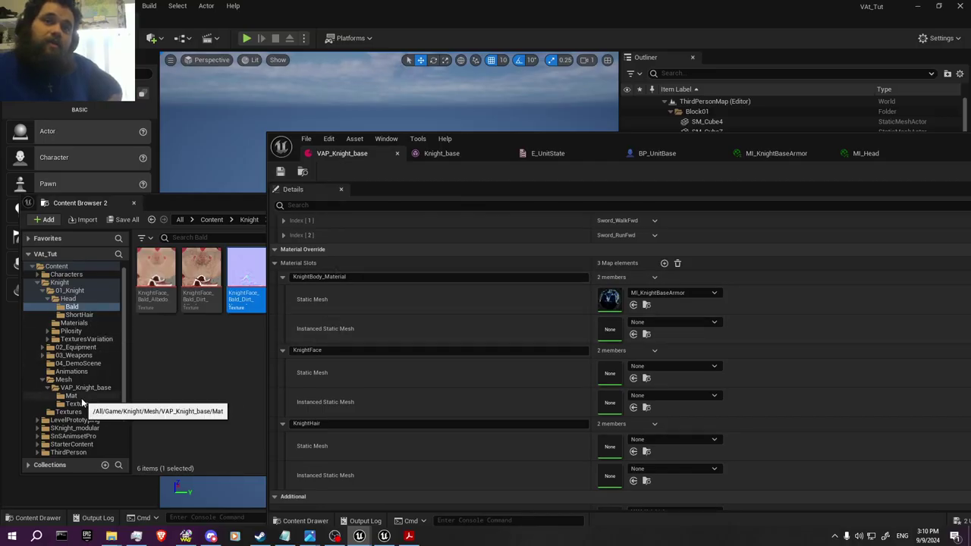
Assign the MI_Head material to the Static Mesh entry of the KnightFace material slot in VAP_Knight_base.
left_click(231, 303)
left_click_drag(512, 205, 80, 254)
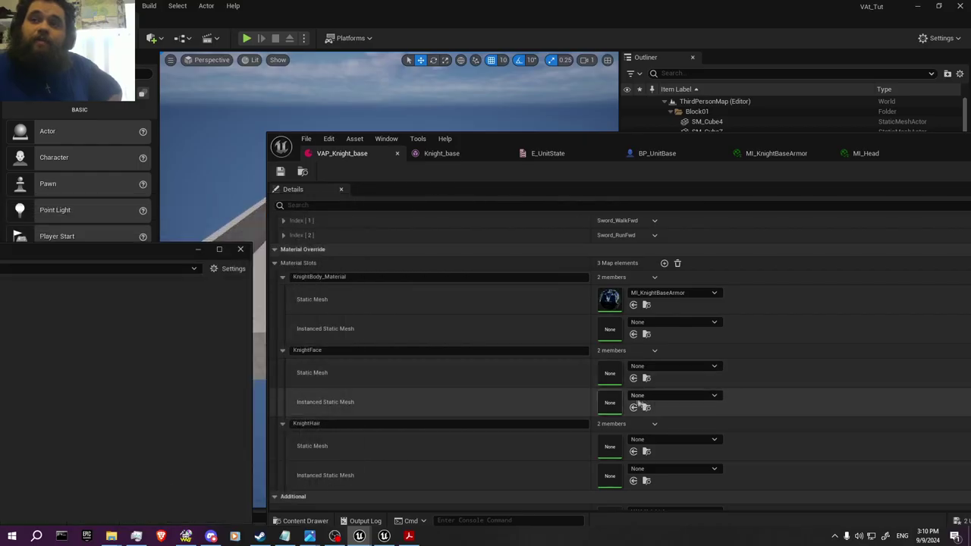
left_click(634, 379)
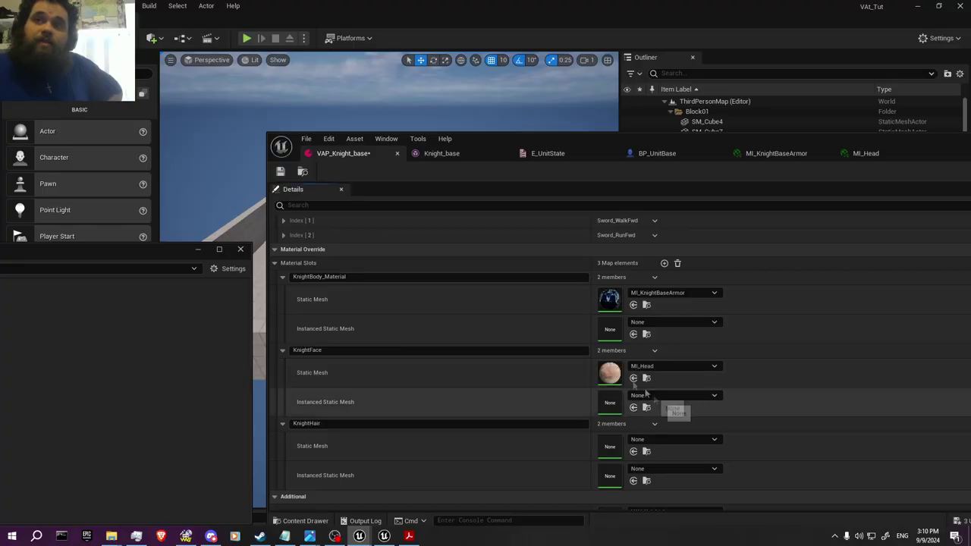
Duplicate the MI_Head material instance in the Mat folder and name the copy MI_Hair.
left_click_drag(108, 258, 535, 60)
right_click(241, 136)
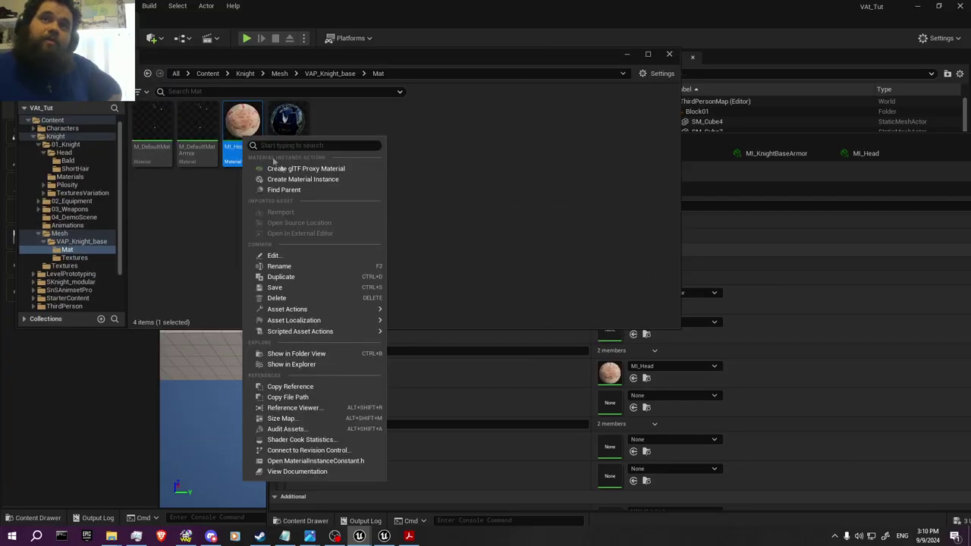
left_click(295, 278)
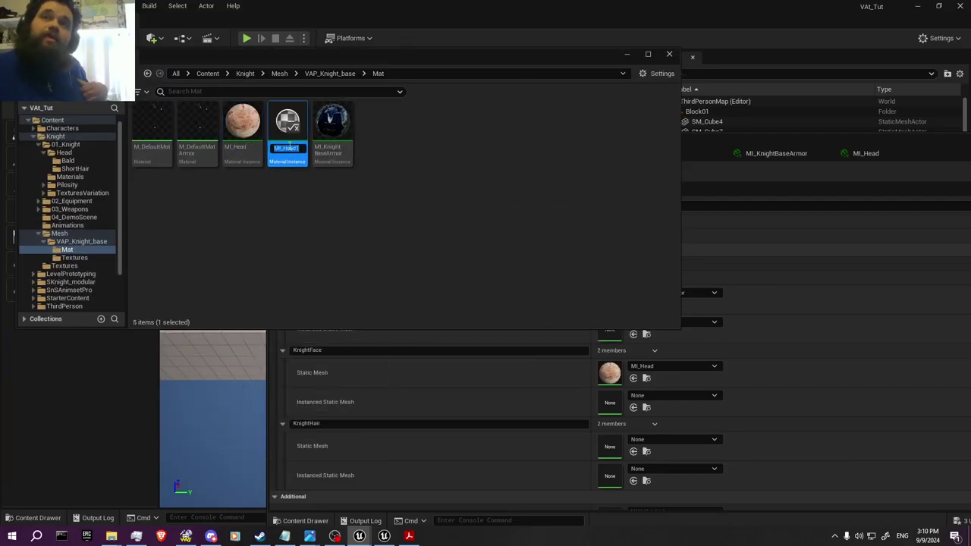
type("MI_Hai")
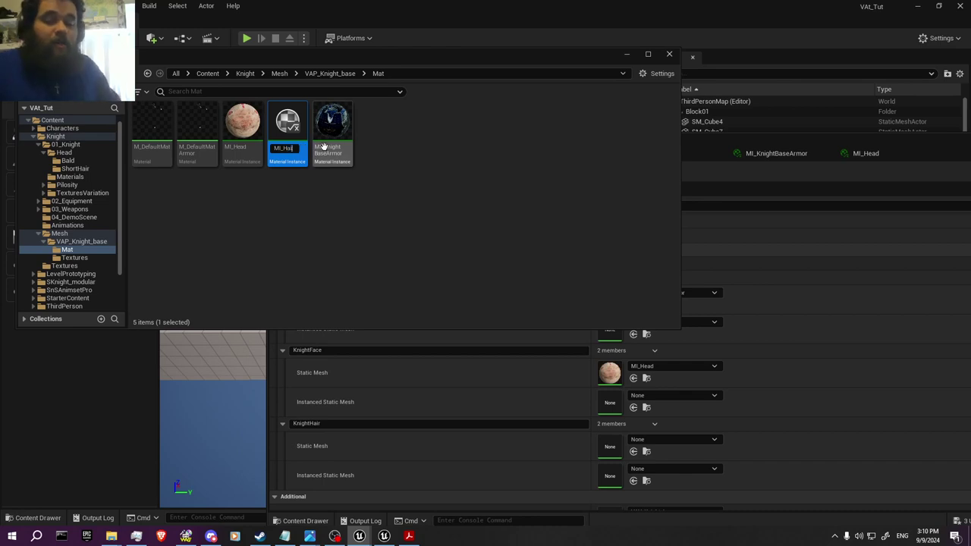
type("r")
key("Return")
Check the textures in the ShortHair folder, and open the MI_Hair material instance from the Mat folder for editing.
left_click(75, 168)
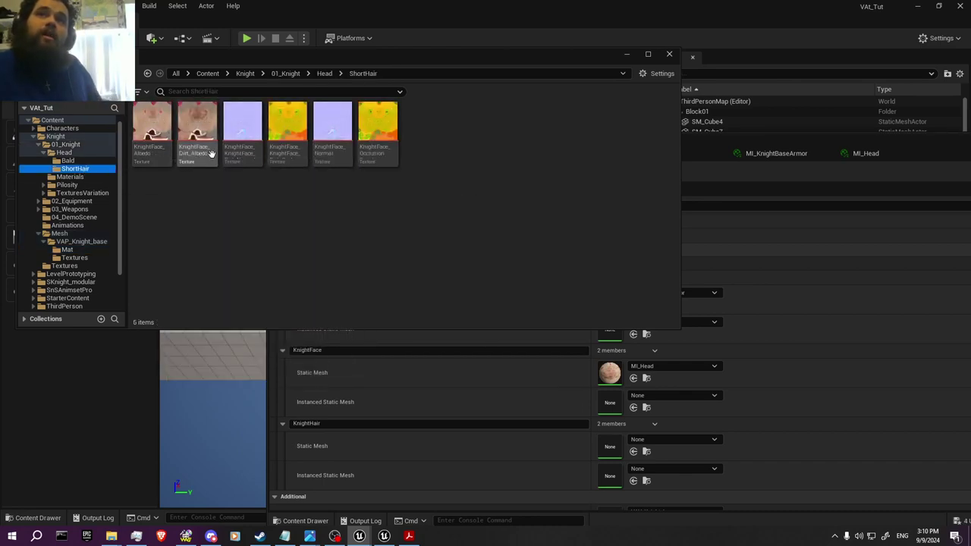
mouse_move(211, 154)
mouse_move(257, 152)
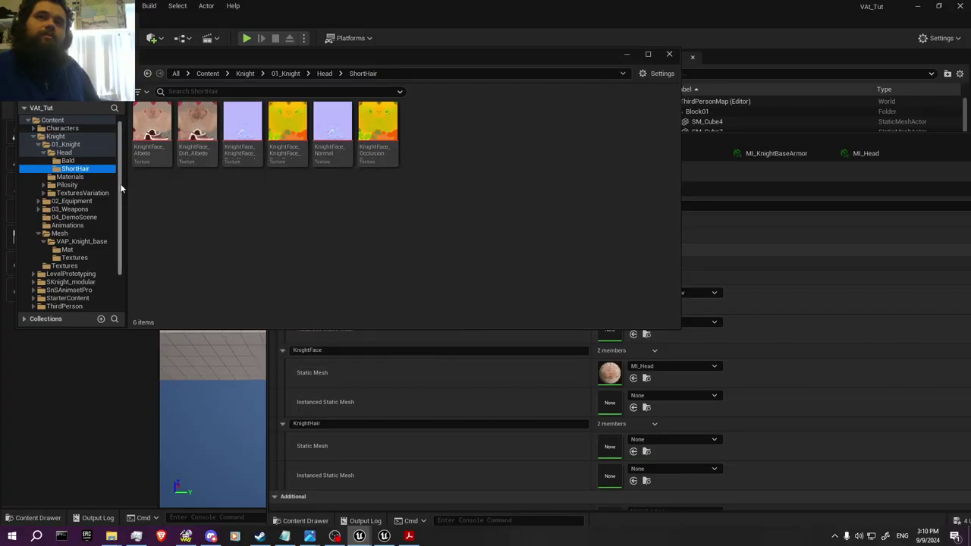
left_click(68, 249)
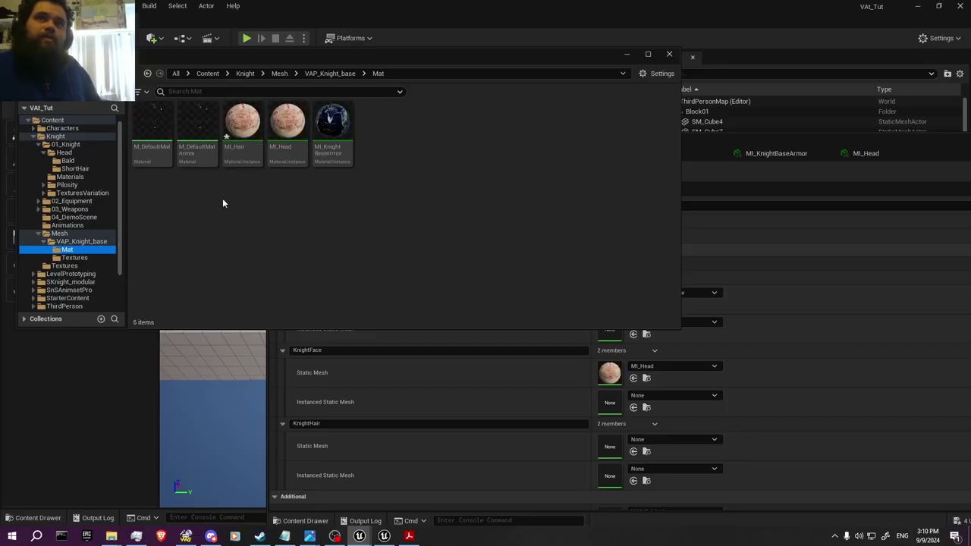
left_click(242, 129)
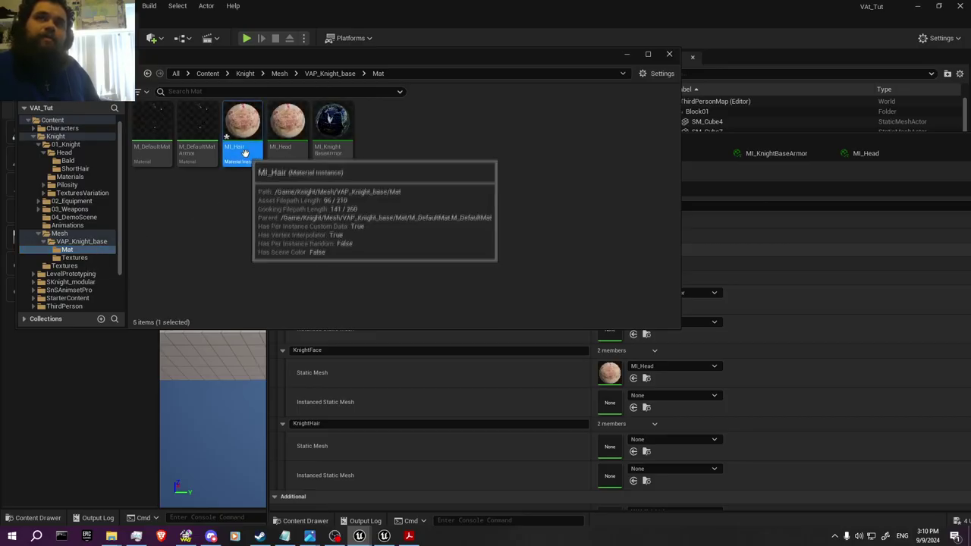
double_click(243, 129)
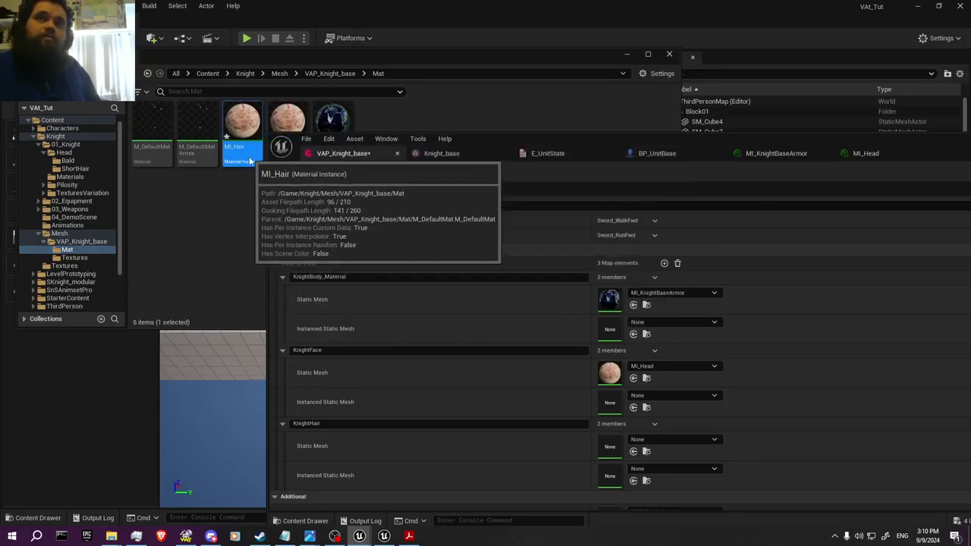
left_click_drag(543, 266, 419, 270)
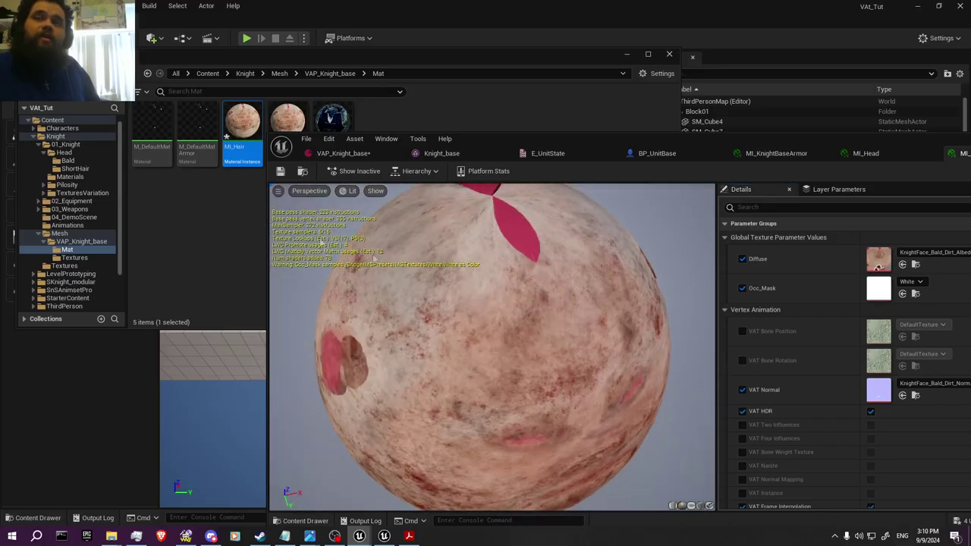
Set the Diffuse texture of MI_Hair to KnightFace_Dirt_Albedo from the ShortHair folder.
left_click(76, 169)
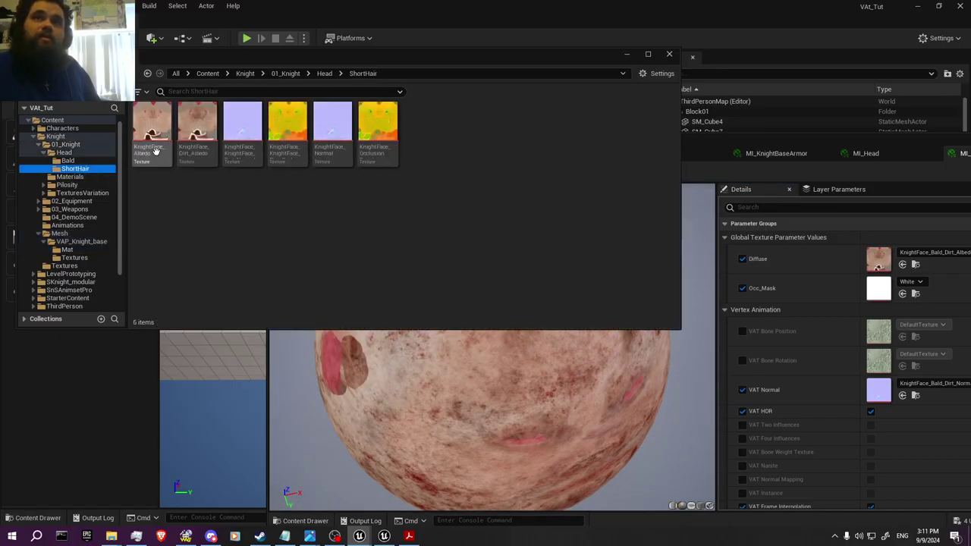
left_click(195, 148)
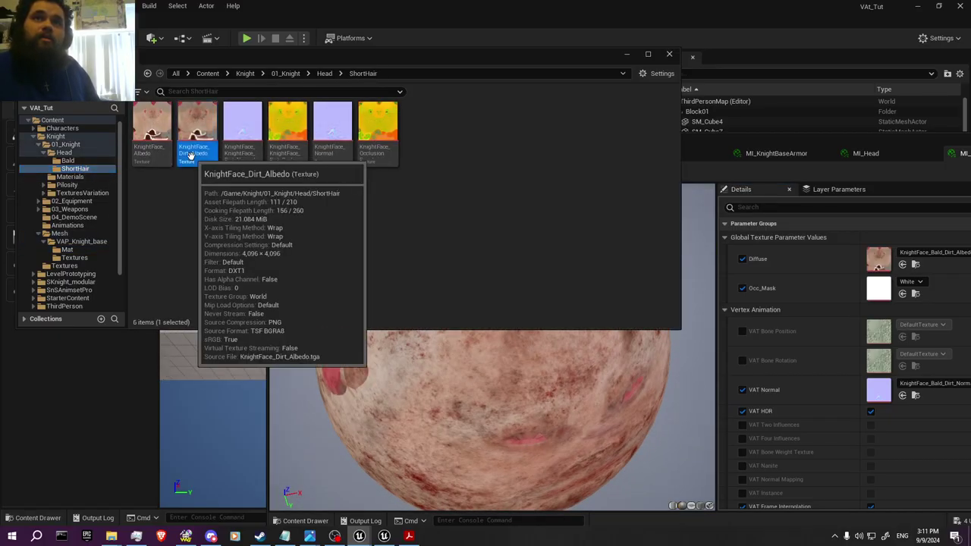
left_click(901, 264)
left_click(902, 265)
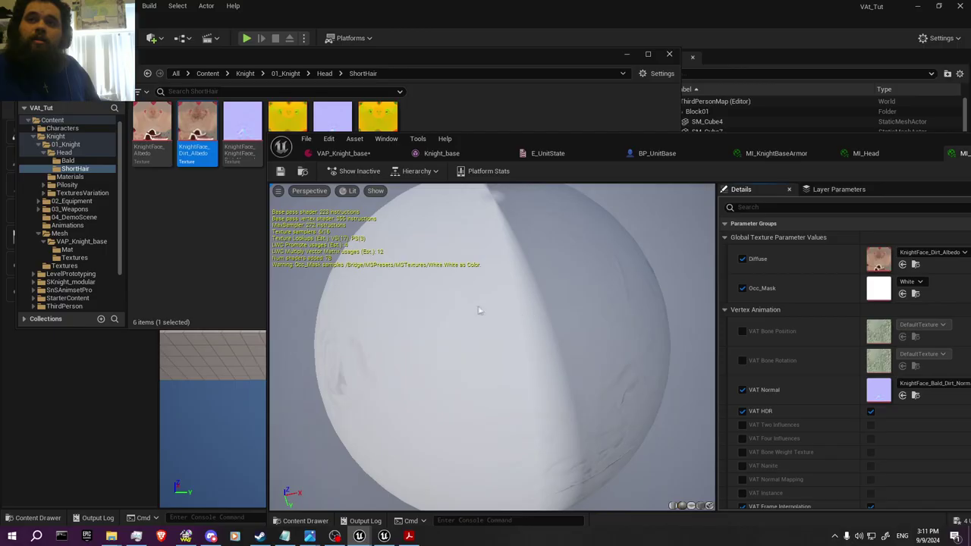
left_click_drag(493, 342, 421, 360)
Set the VAT Normal texture of MI_Hair to KnightFace_KnightFace_Dirt_Normal from the ShortHair folder.
mouse_move(247, 154)
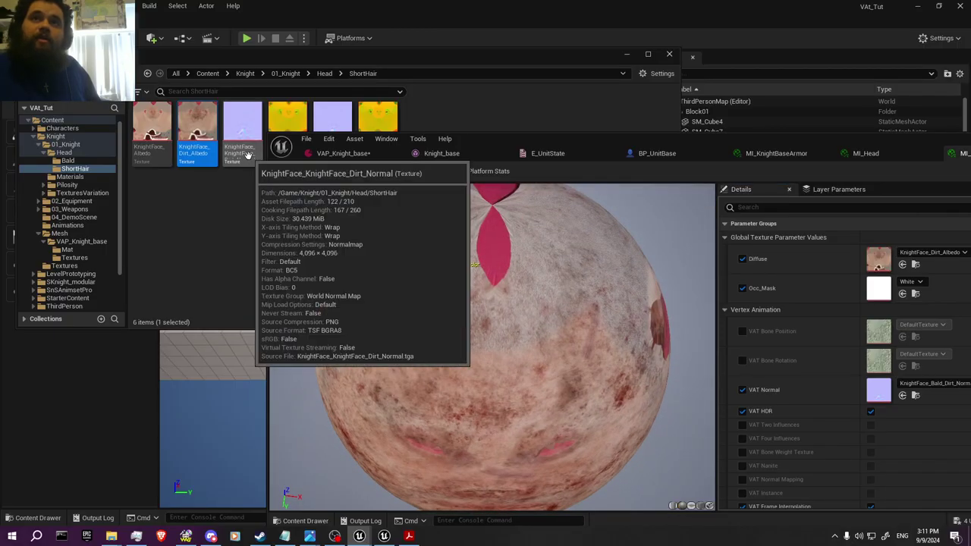
left_click(247, 154)
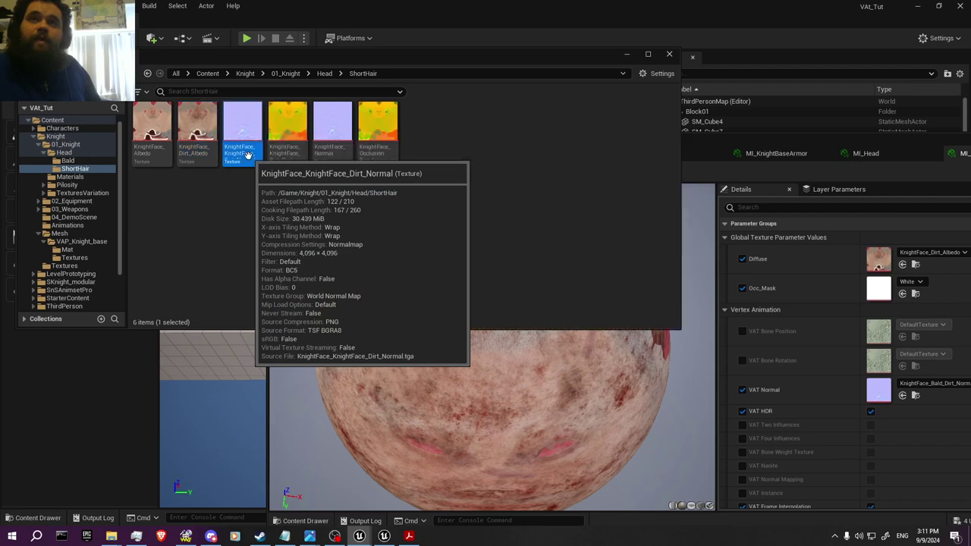
left_click(902, 395)
left_click_drag(487, 338, 470, 250)
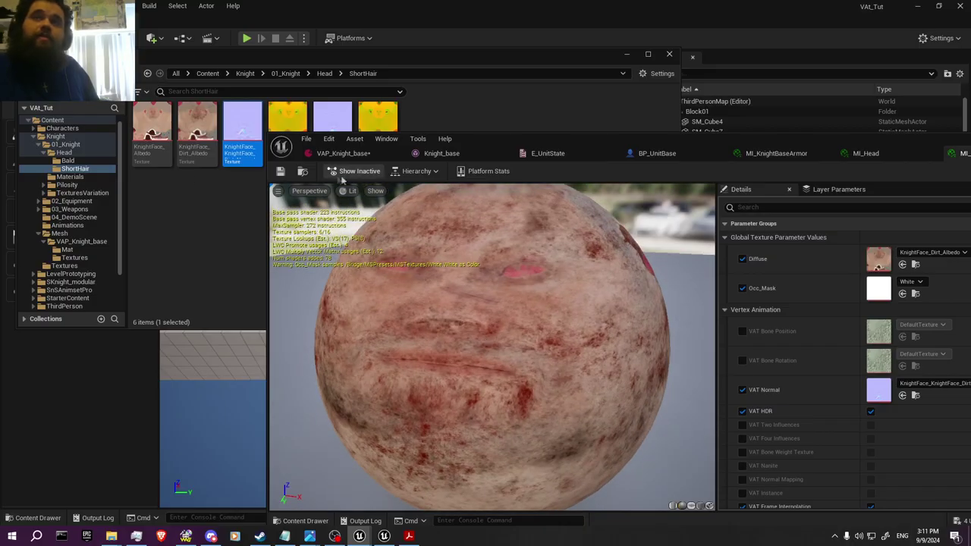
Close the MI_Hair and MI_Head editors and return to the VAP_Knight_base profile.
left_click_drag(754, 138, 671, 159)
left_click(935, 169)
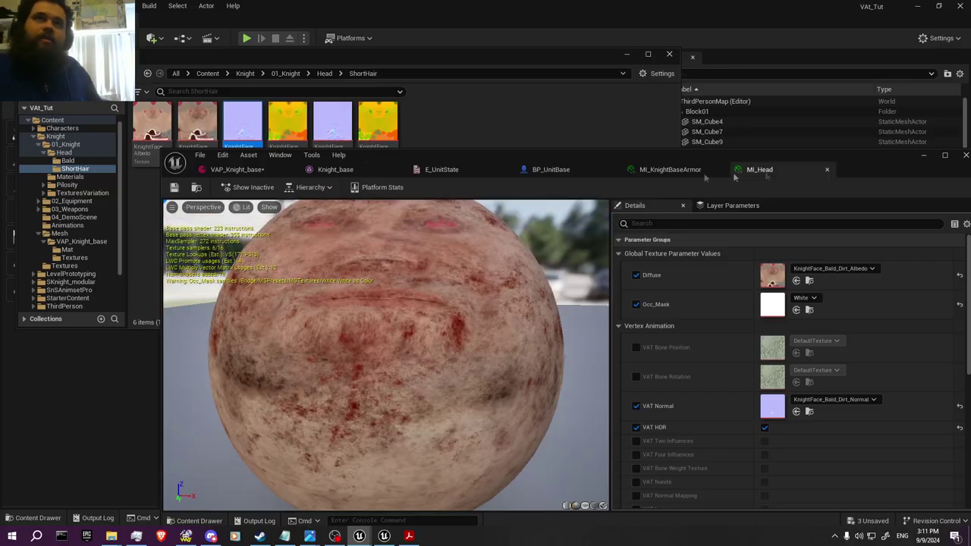
left_click(827, 170)
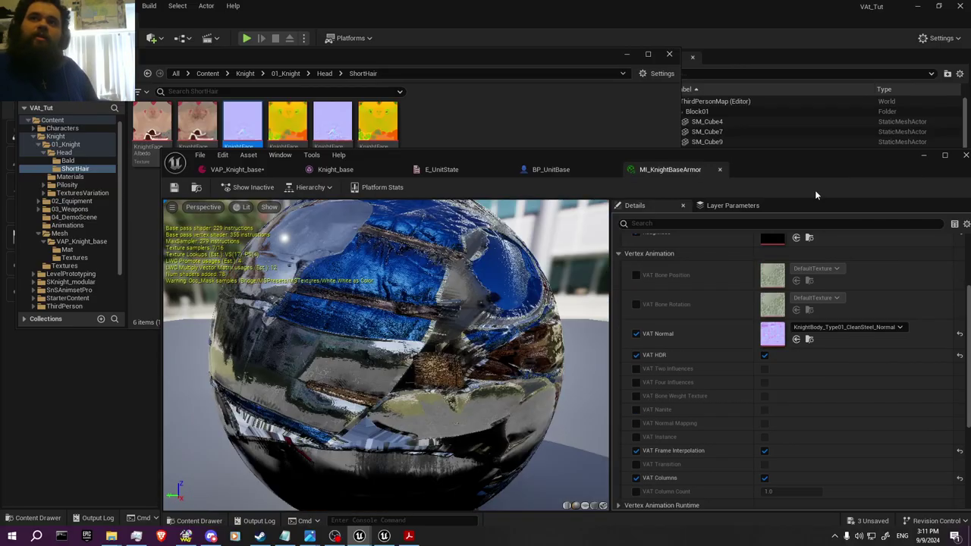
left_click(238, 170)
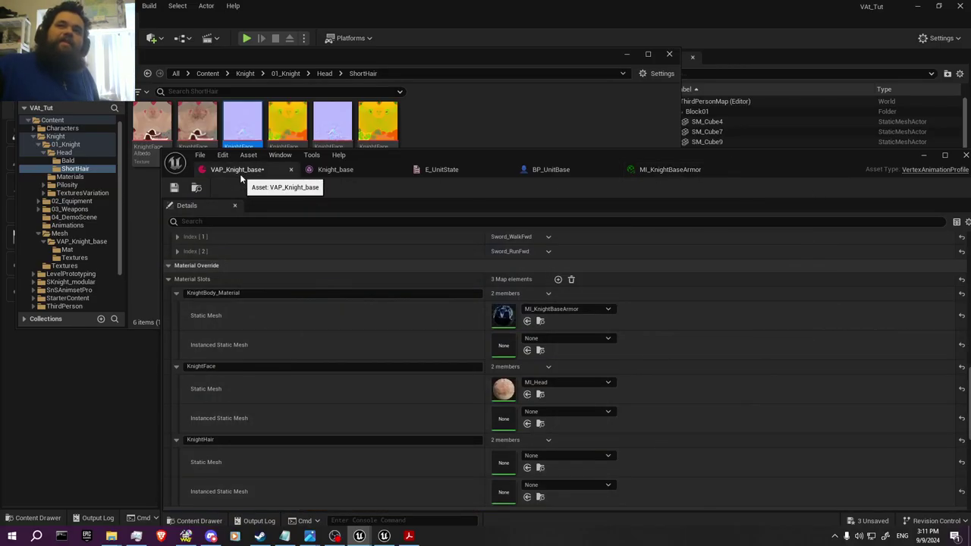
Assign the MI_Hair material from the Mat folder to the Static Mesh entry of the KnightHair material slot.
left_click(69, 250)
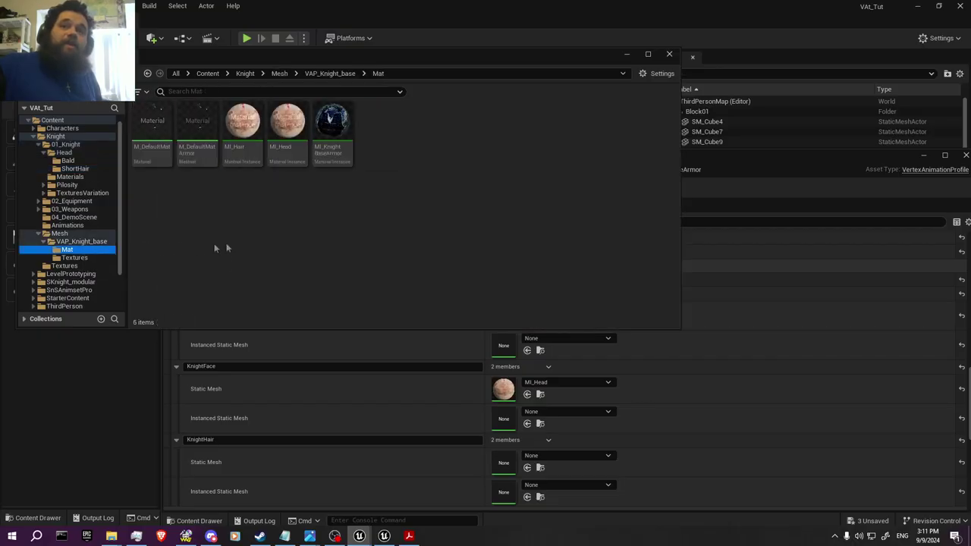
left_click(242, 125)
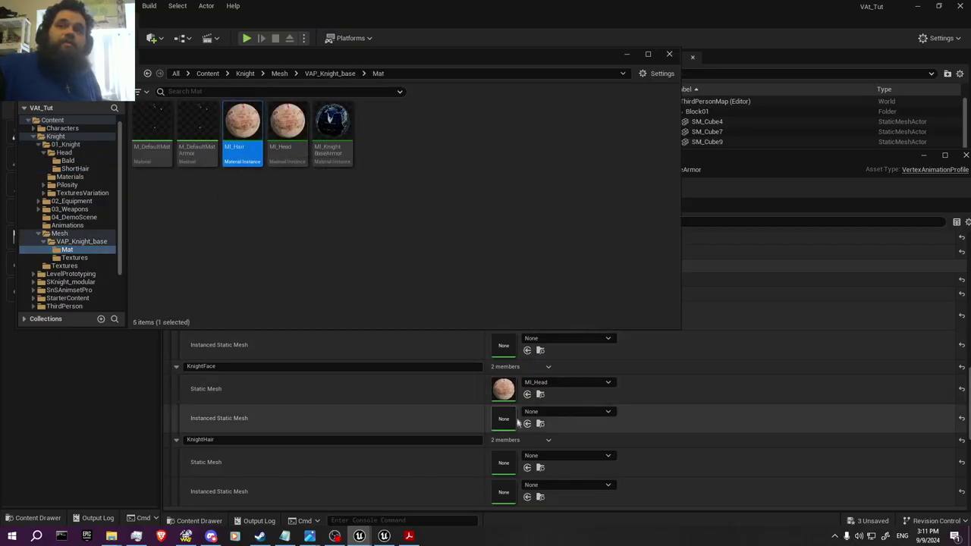
left_click(527, 468)
left_click(527, 467)
scroll(425, 326, "down", 3)
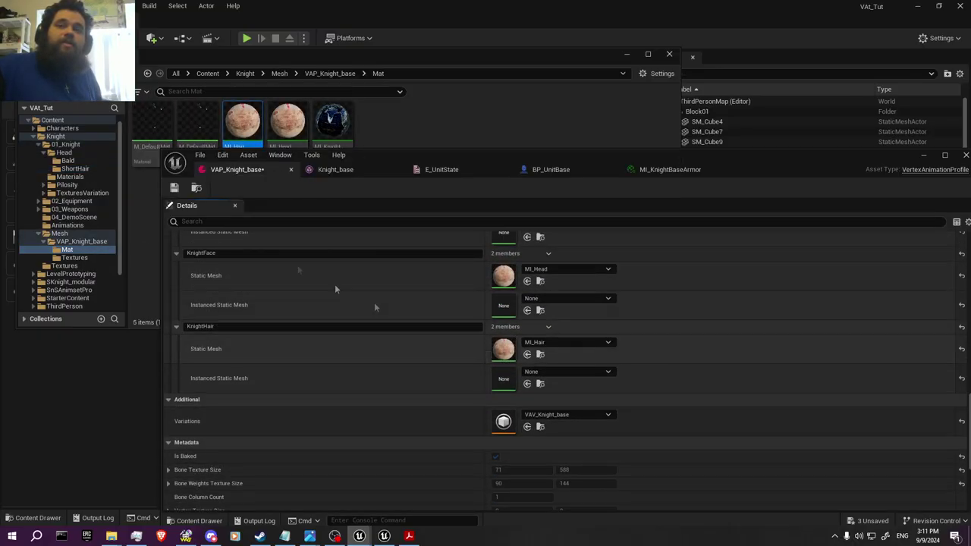
Save the VAP_Knight_base profile, and select the BaseMesh component in the BP_UnitBase blueprint.
left_click(174, 188)
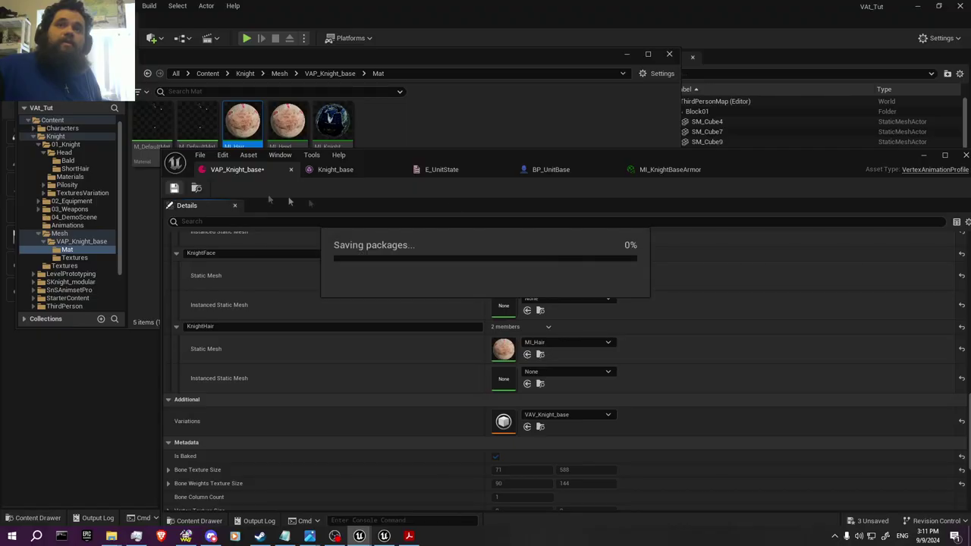
left_click(575, 172)
left_click(221, 275)
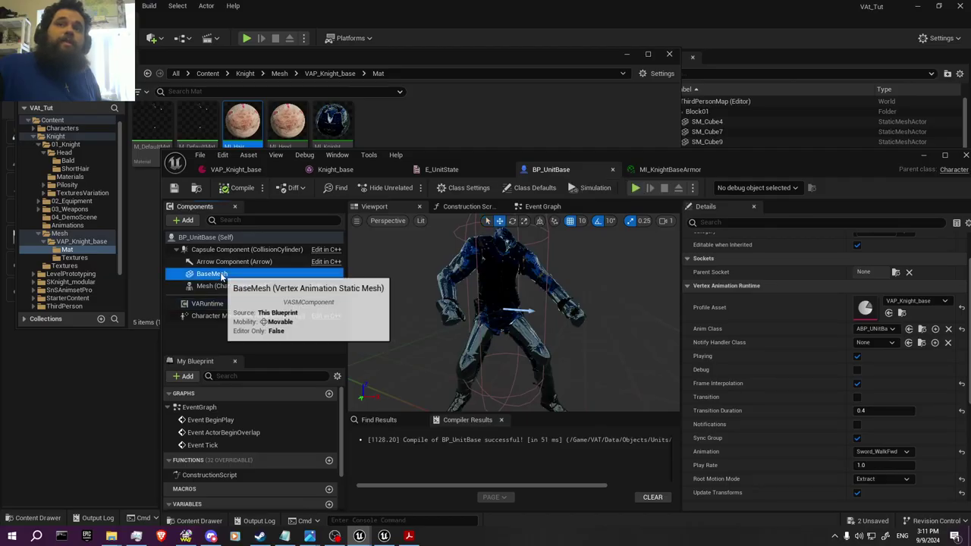
left_click(184, 220)
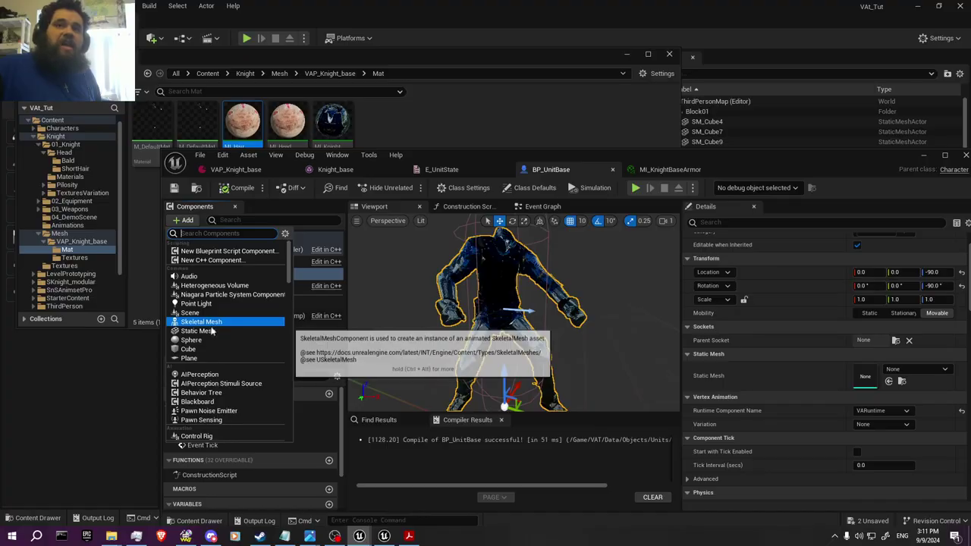
left_click(198, 331)
left_click(228, 276)
right_click(231, 275)
left_click(262, 370)
key("Delete")
Add a Vertex Animation Static Mesh component named Head under BaseMesh, and compile and save the blueprint.
left_click(217, 264)
left_click(186, 220)
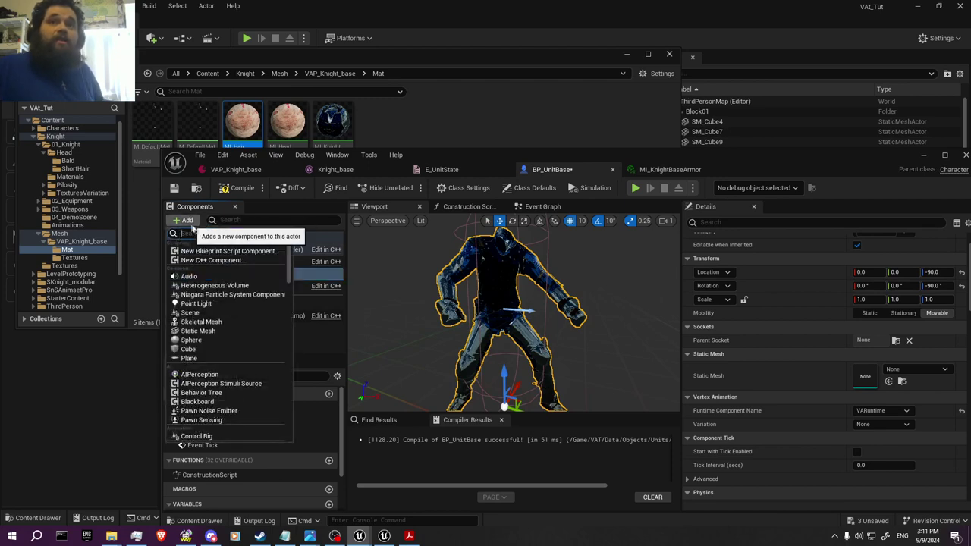
type("ver")
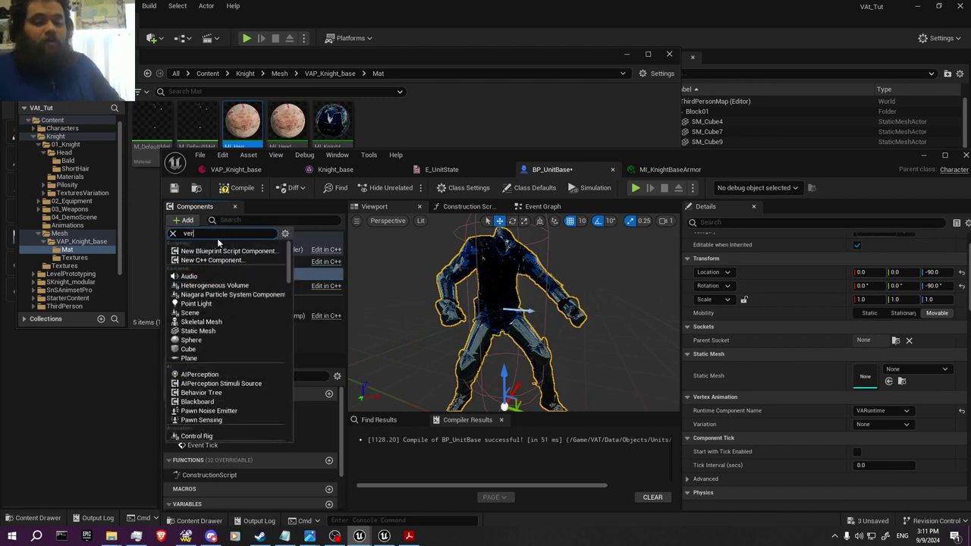
type("t")
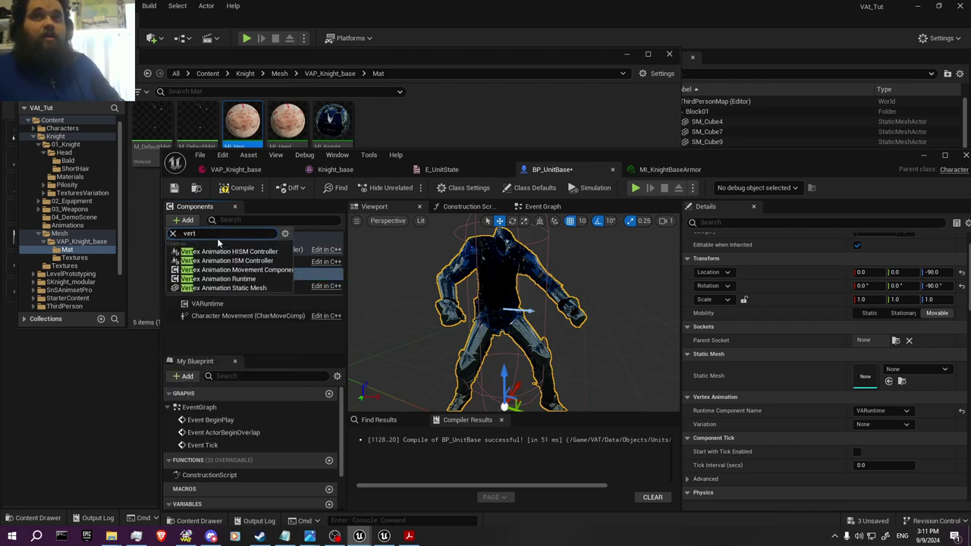
left_click(247, 290)
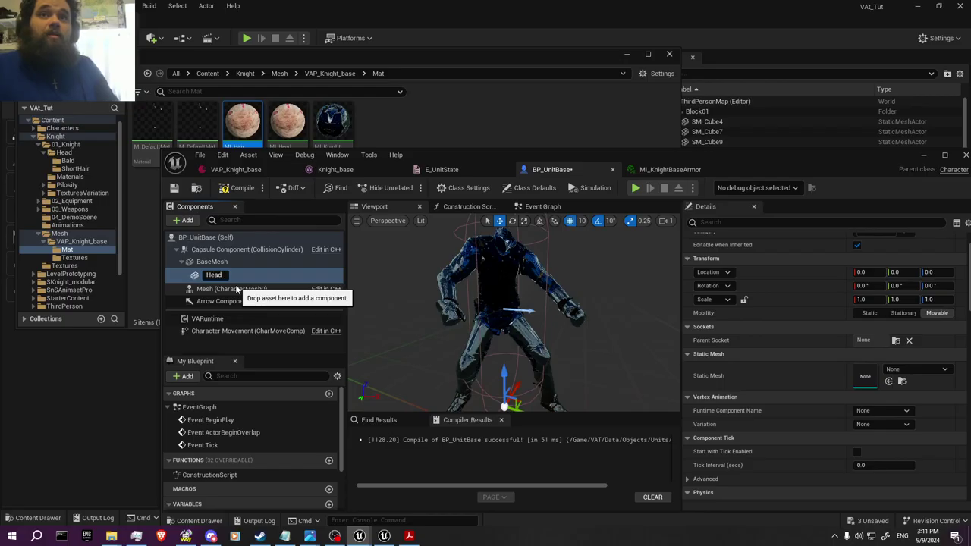
key("Return")
left_click(242, 188)
key("ctrl+s")
Set the Head component's runtime component name to VARuntime and its variation to KnightFace, and compile and save BP_UnitBase.
left_click(872, 420)
left_click(881, 424)
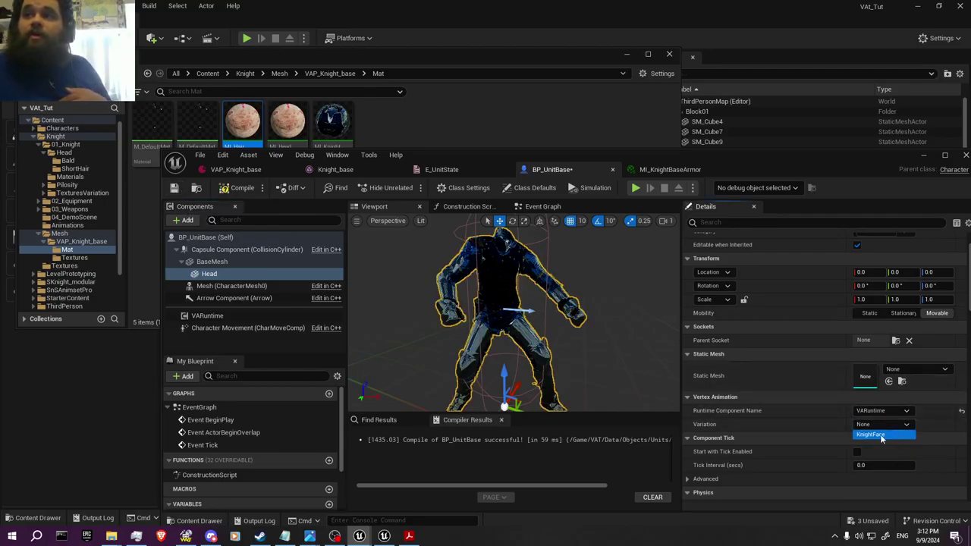
left_click(872, 434)
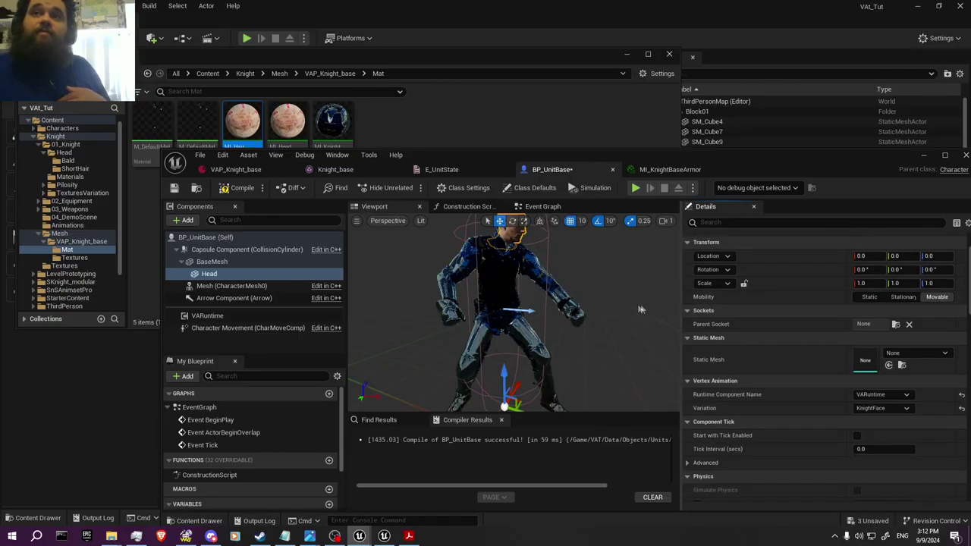
scroll(577, 296, "down", 3)
left_click(241, 190)
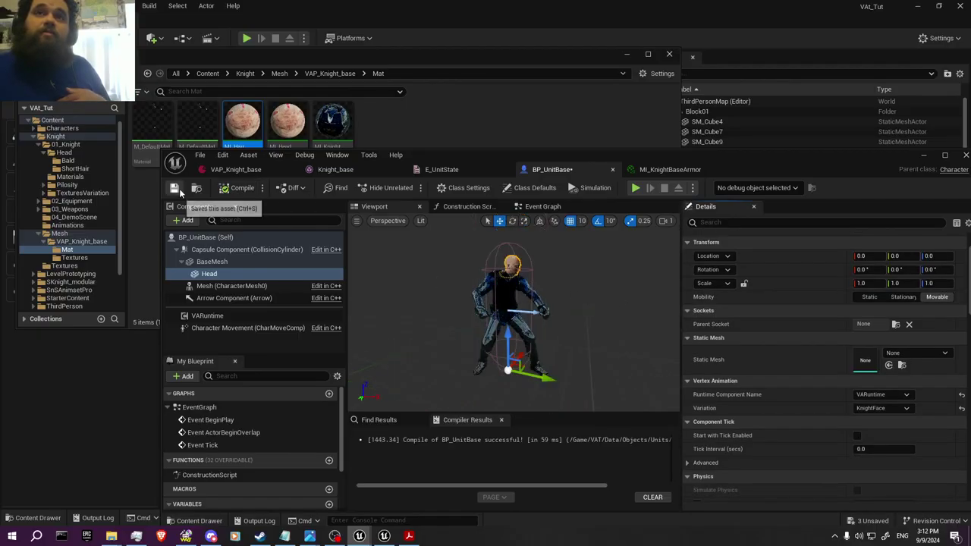
left_click(175, 189)
scroll(480, 256, "up", 8)
right_click_drag(523, 279, 524, 227)
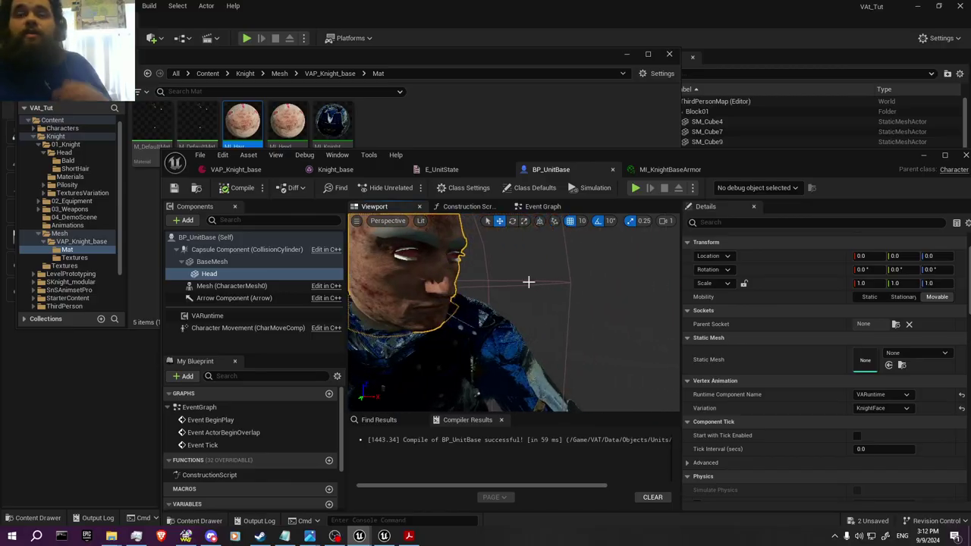
scroll(529, 282, "down", 5)
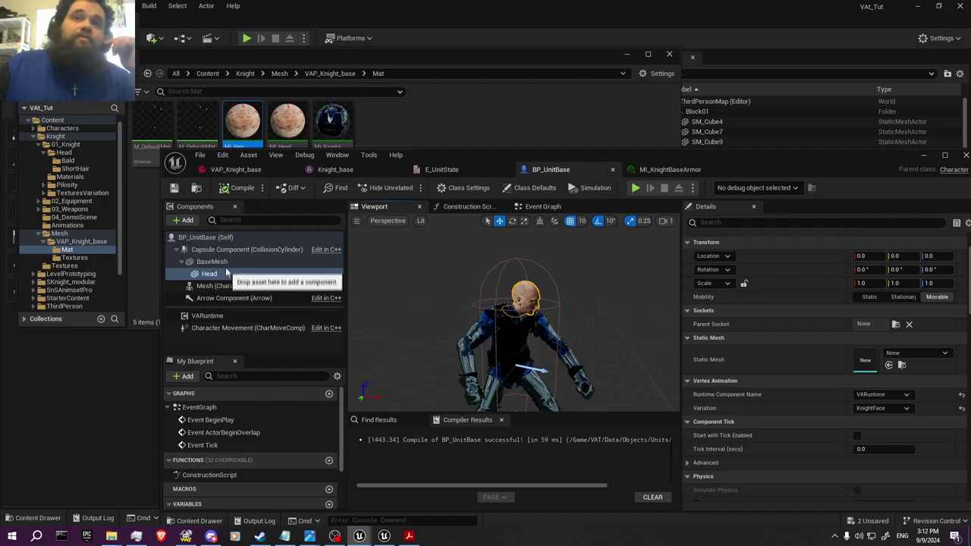
Add a Vertex Animation Static Mesh component named Helm under BaseMesh in BP_UnitBase.
left_click(209, 261)
left_click(188, 220)
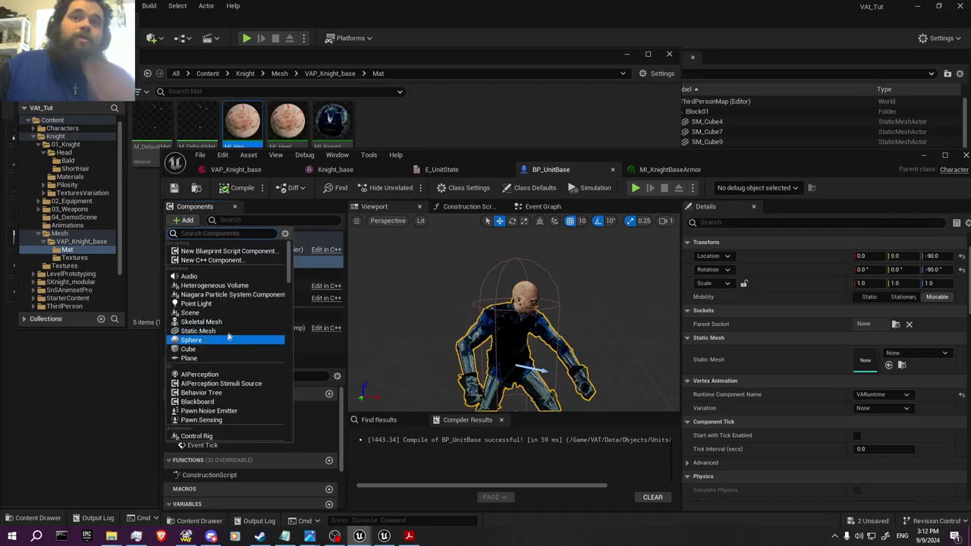
type("vert")
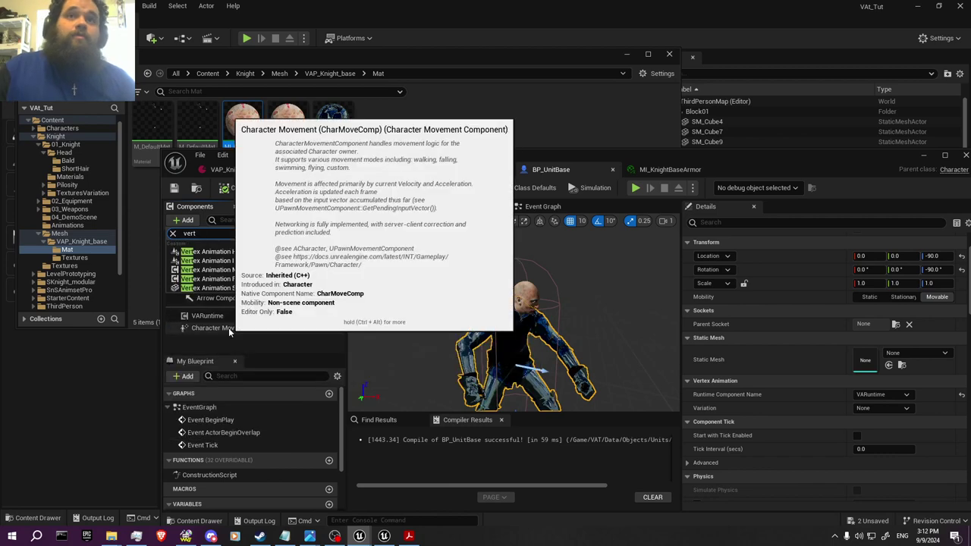
left_click(224, 288)
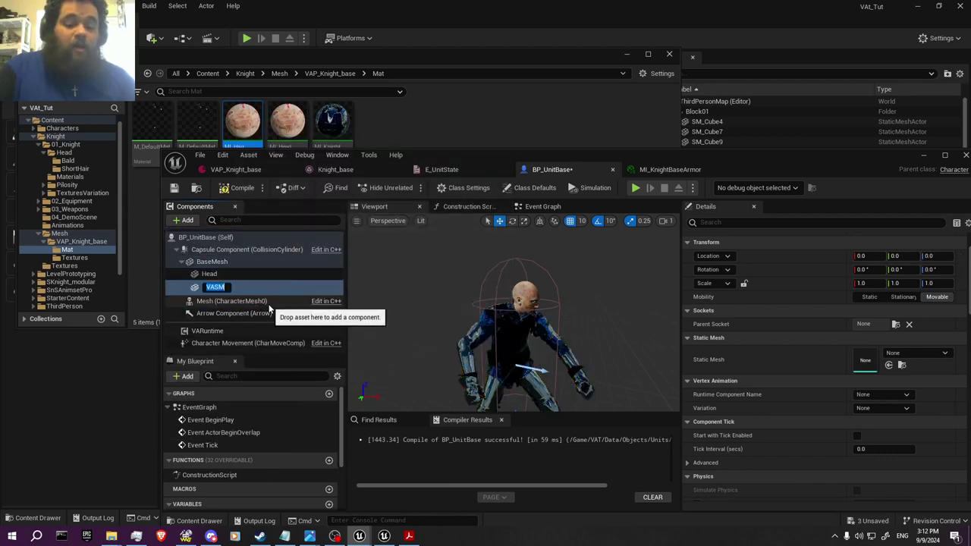
type("Helm")
key("Return")
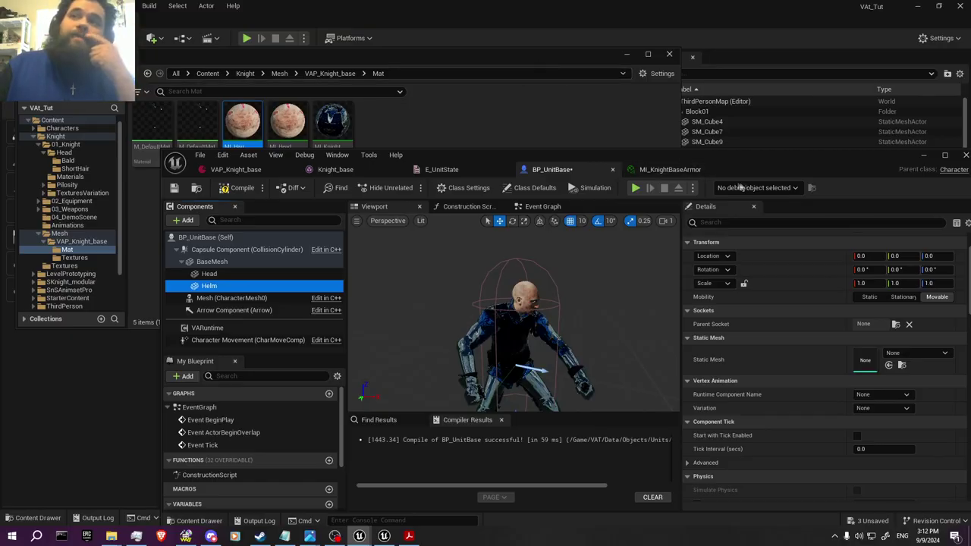
Rearrange the editor windows so the content browser and BP_UnitBase are both accessible, and compile and save the blueprint.
left_click_drag(801, 165, 841, 232)
left_click_drag(535, 54, 606, 44)
left_click_drag(826, 251, 824, 76)
left_click(834, 316)
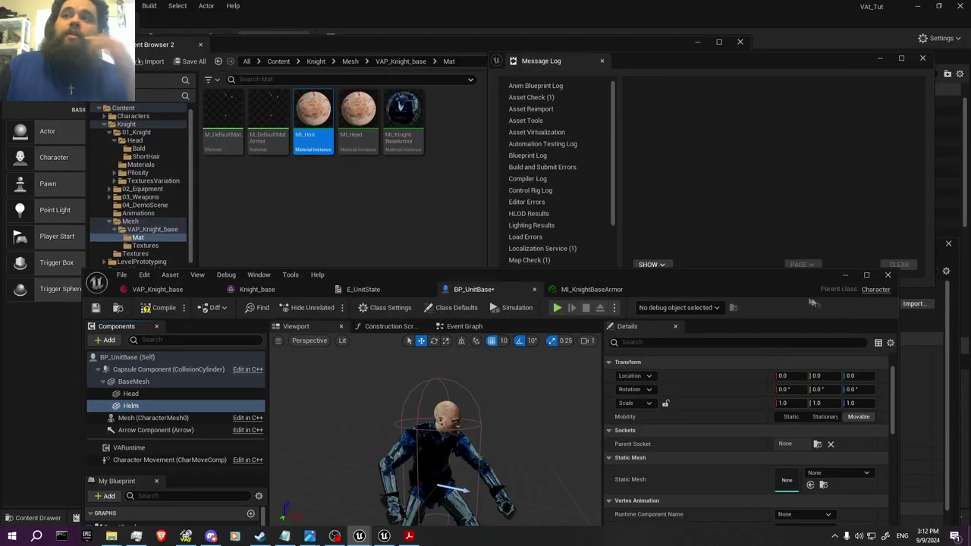
left_click_drag(772, 273, 702, 220)
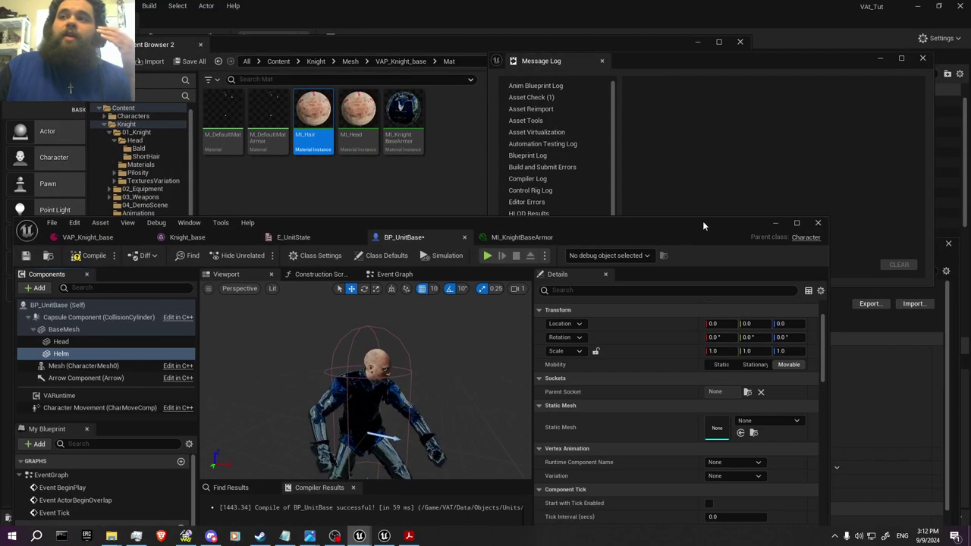
left_click(958, 329)
left_click(908, 244)
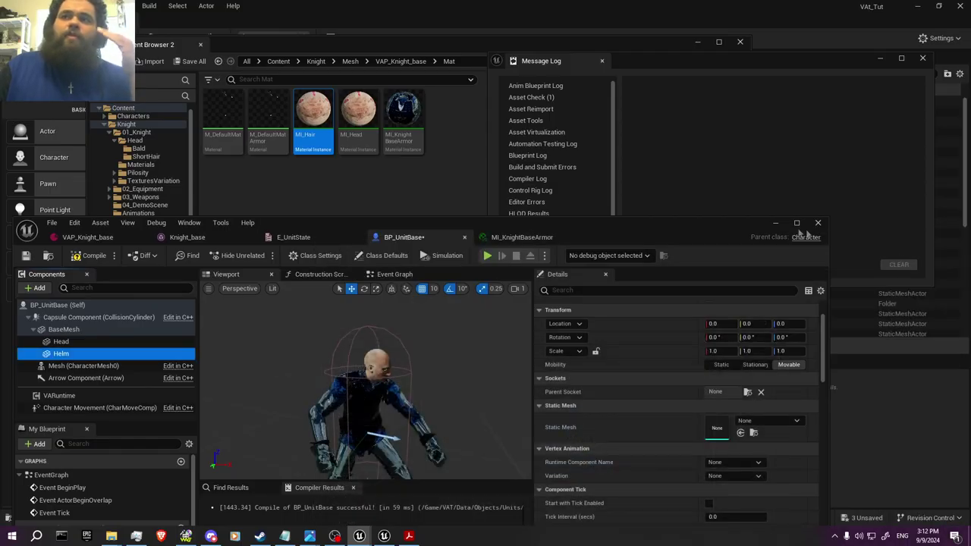
left_click_drag(690, 228, 861, 192)
left_click(263, 224)
left_click(196, 225)
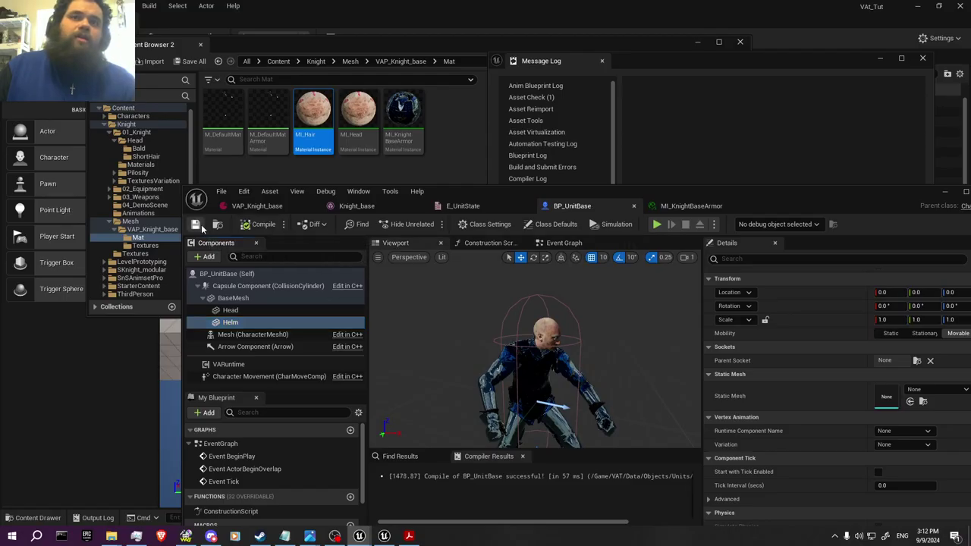
Bake the Helmet_001 skeletal mesh from the Knight Mesh folder as a variation of the VAP_Knight_base profile.
left_click(151, 229)
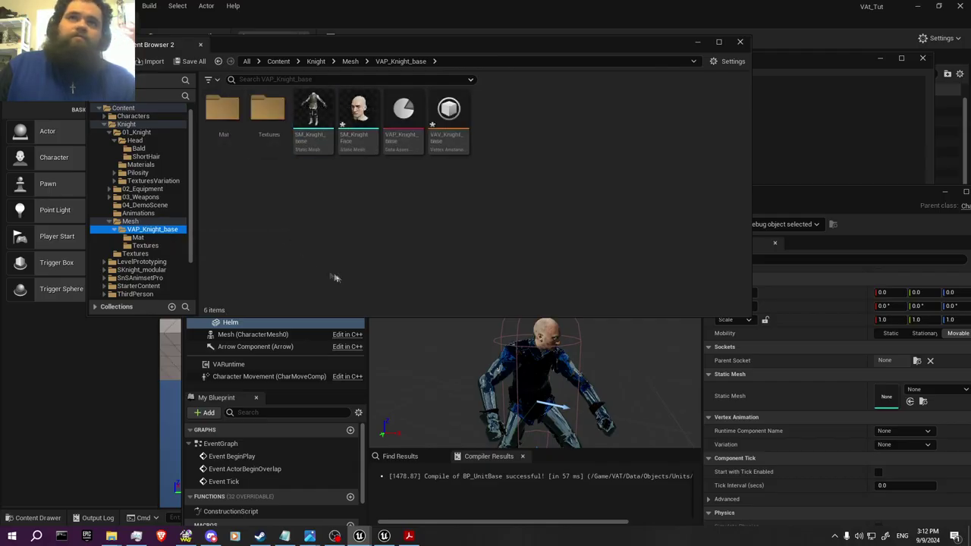
left_click(145, 222)
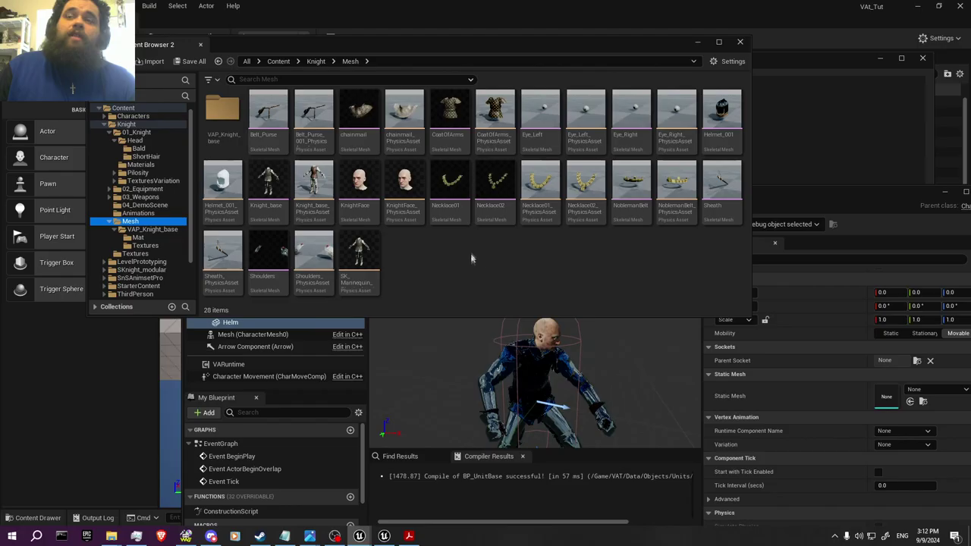
right_click(728, 114)
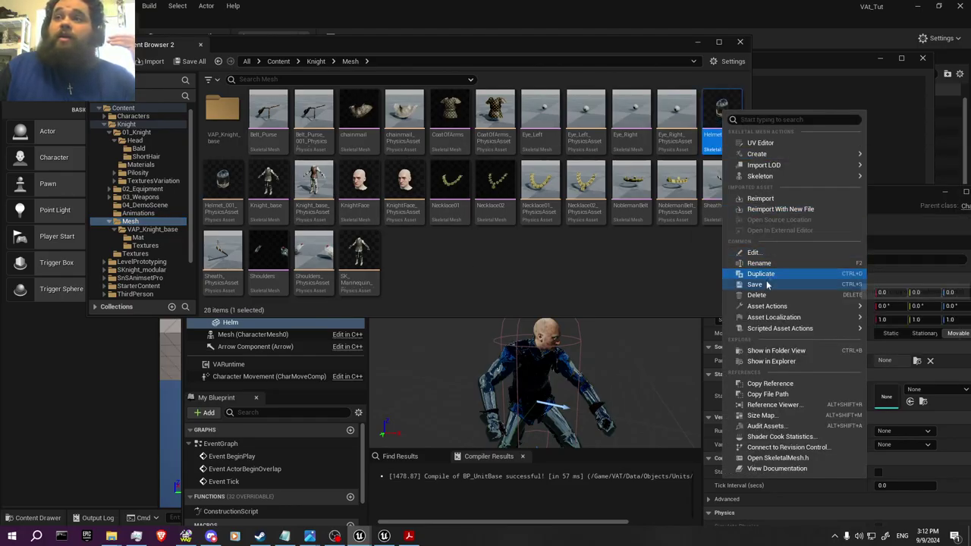
mouse_move(765, 328)
mouse_move(910, 334)
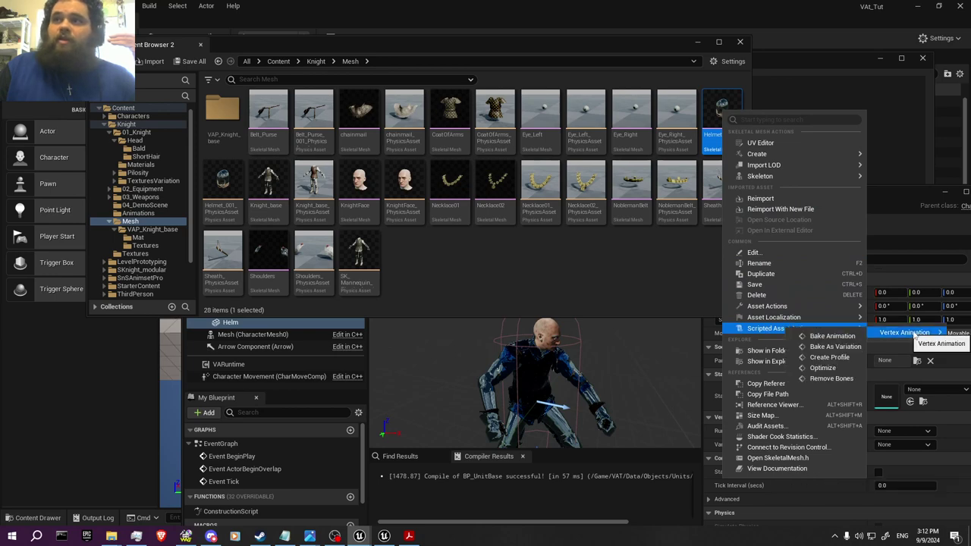
left_click(832, 336)
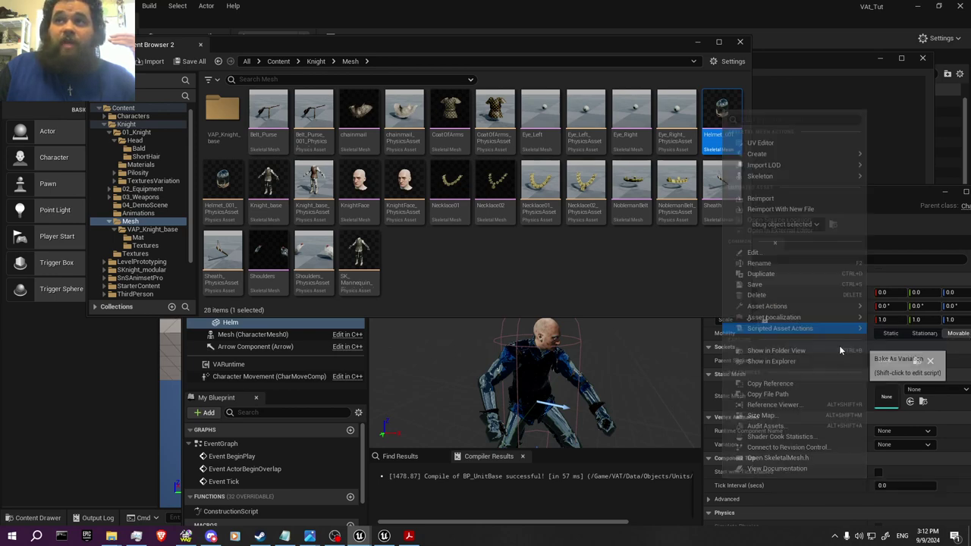
left_click(478, 220)
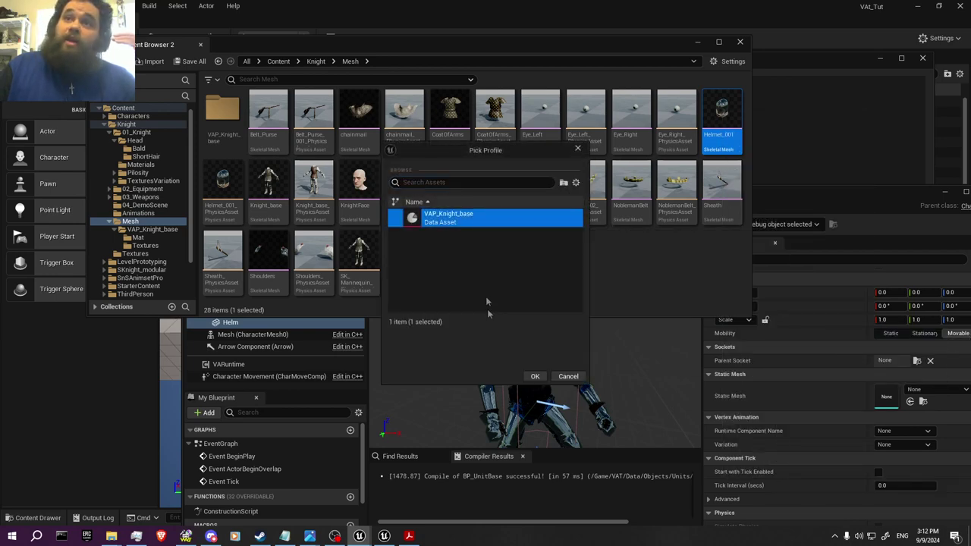
left_click(535, 376)
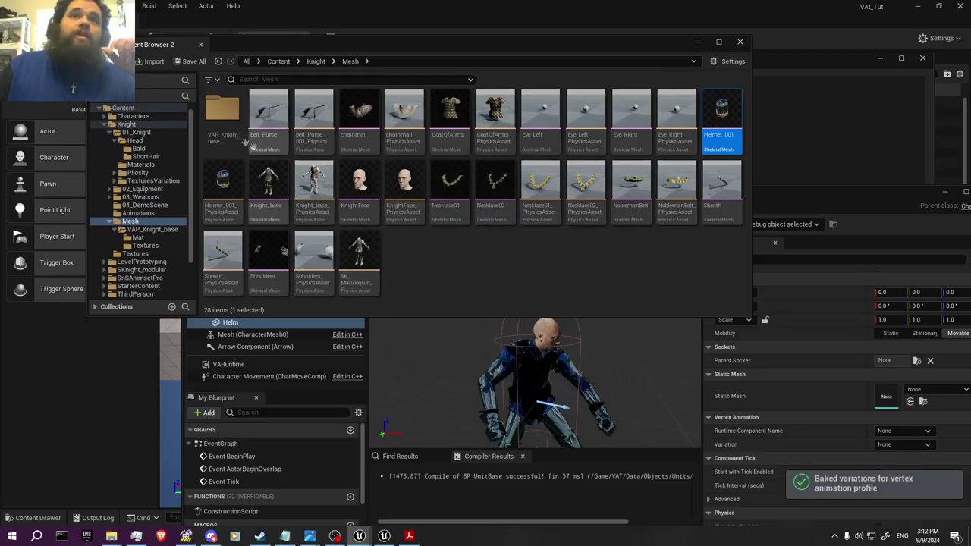
Open the VAP_Knight_base profile and look at its Helmet_Patina material entries.
double_click(222, 114)
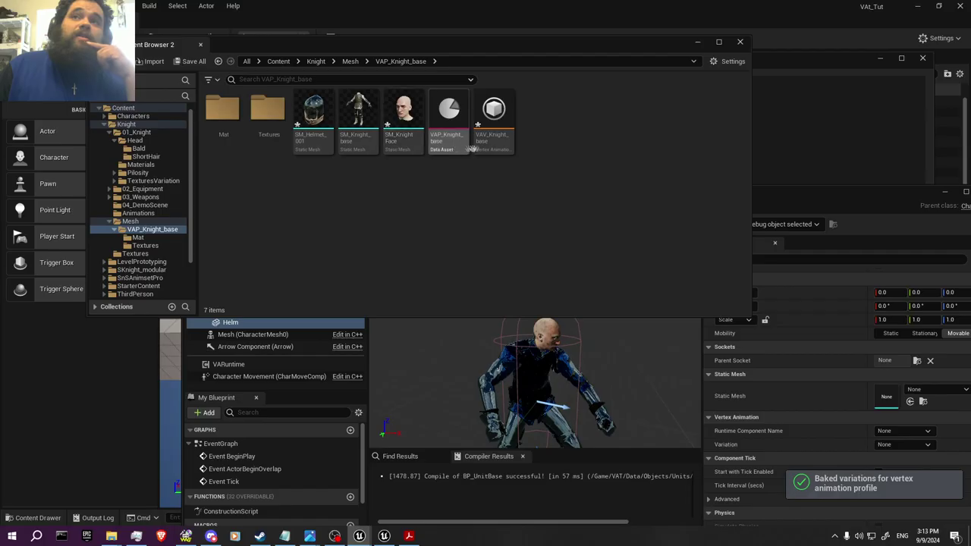
double_click(447, 149)
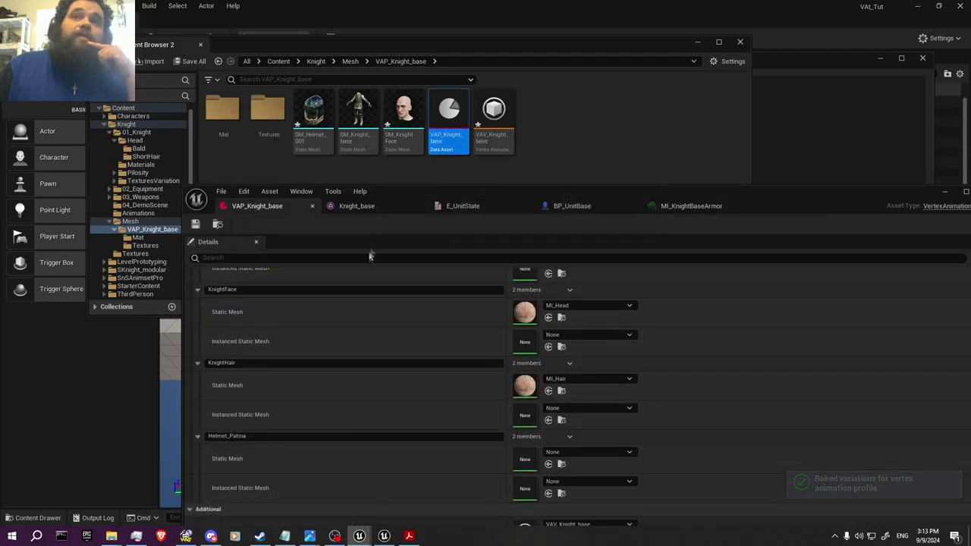
scroll(423, 321, "down", 5)
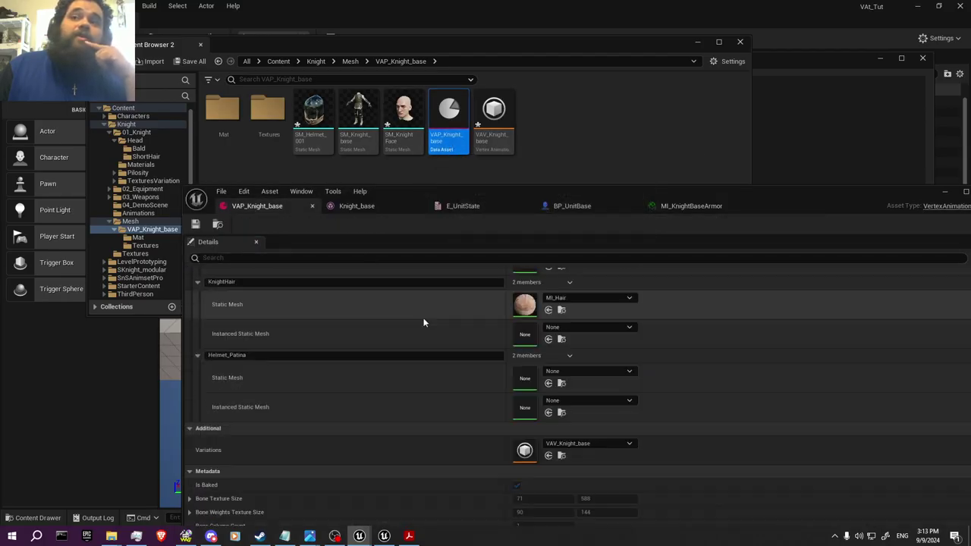
Duplicate the MI_KnightBaseArmor material instance in the Mat folder and name the copy MI_KnightHelm1.
double_click(222, 114)
left_click(388, 146)
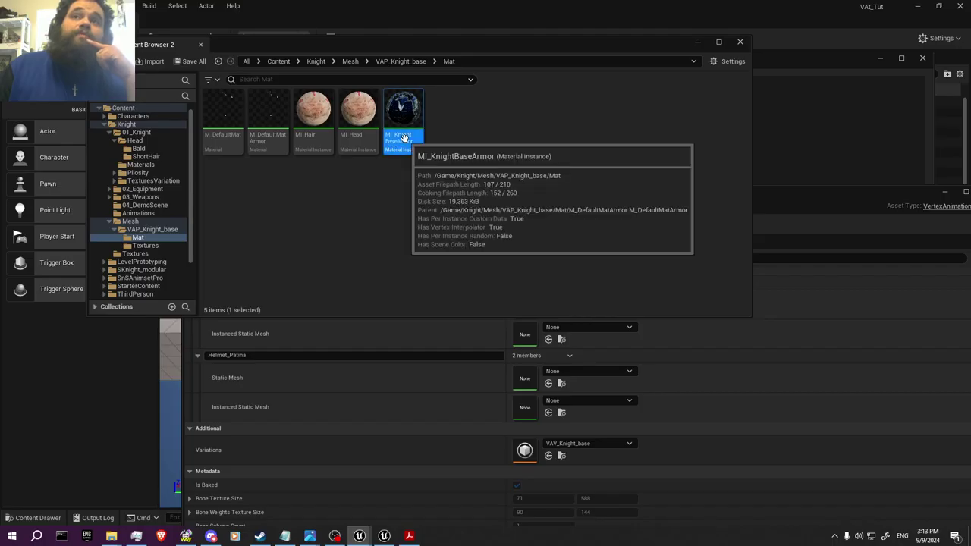
right_click(405, 143)
left_click(444, 281)
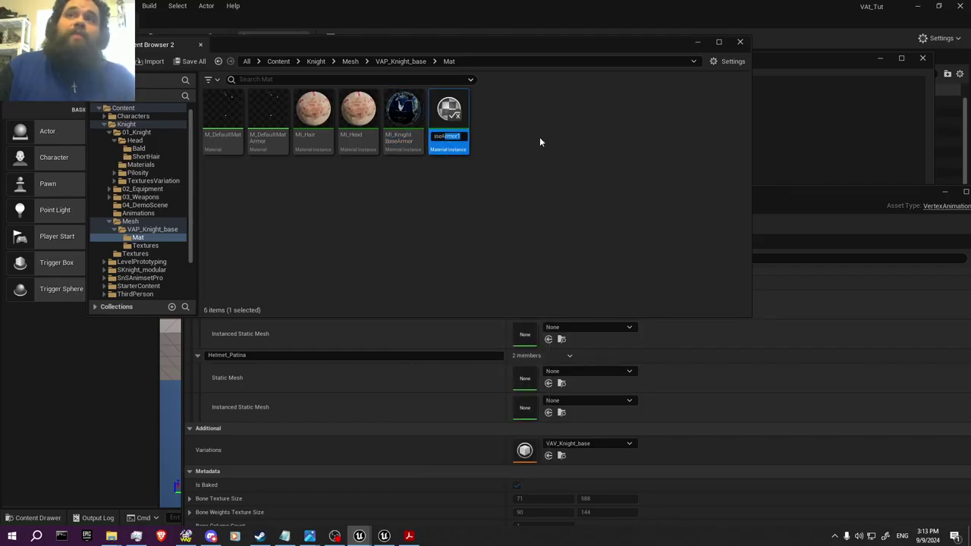
type("MI_Knight")
type("_Helm1")
key("Return")
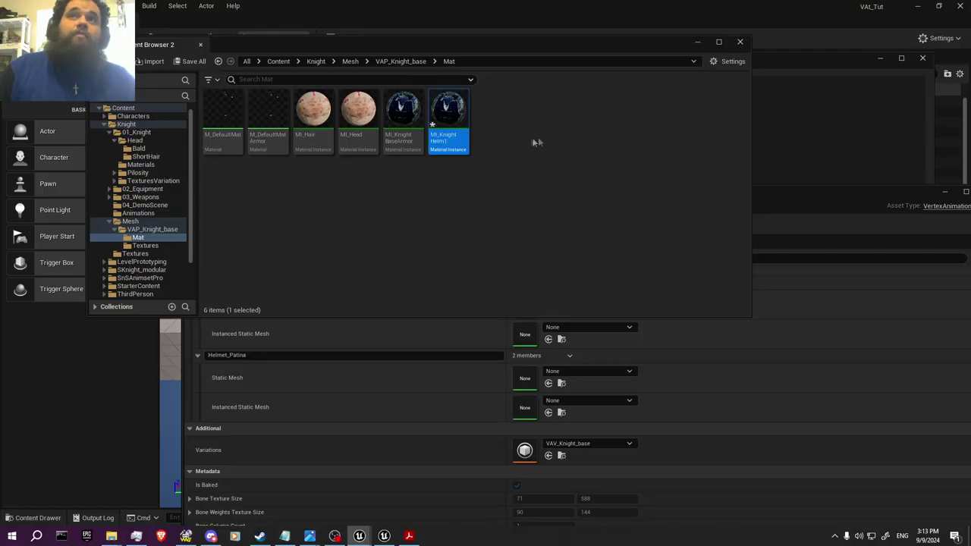
Set the Diffuse texture of MI_KnightHelm1 to Helmet_Patina_Albedo from the Helmet equipment's Helmet_Patina texture folder.
double_click(464, 141)
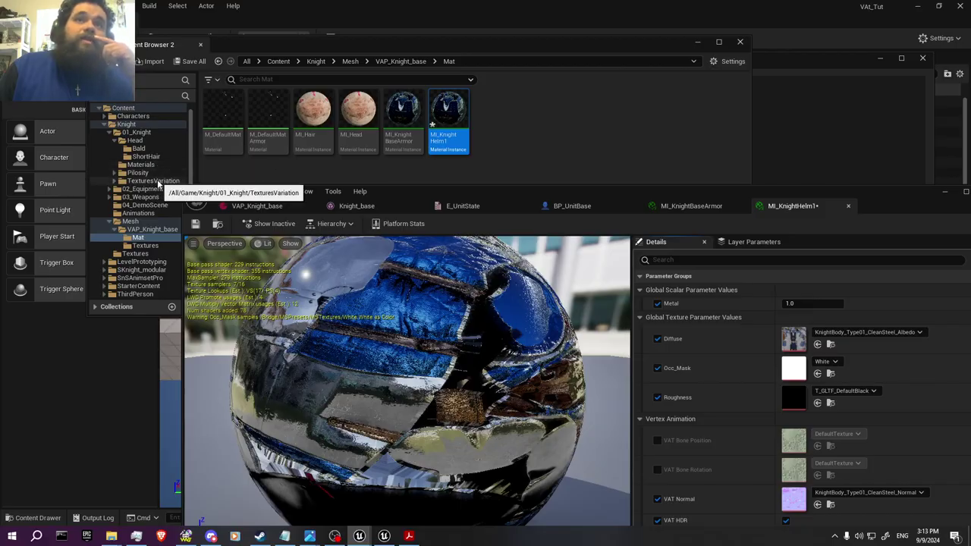
left_click(154, 181)
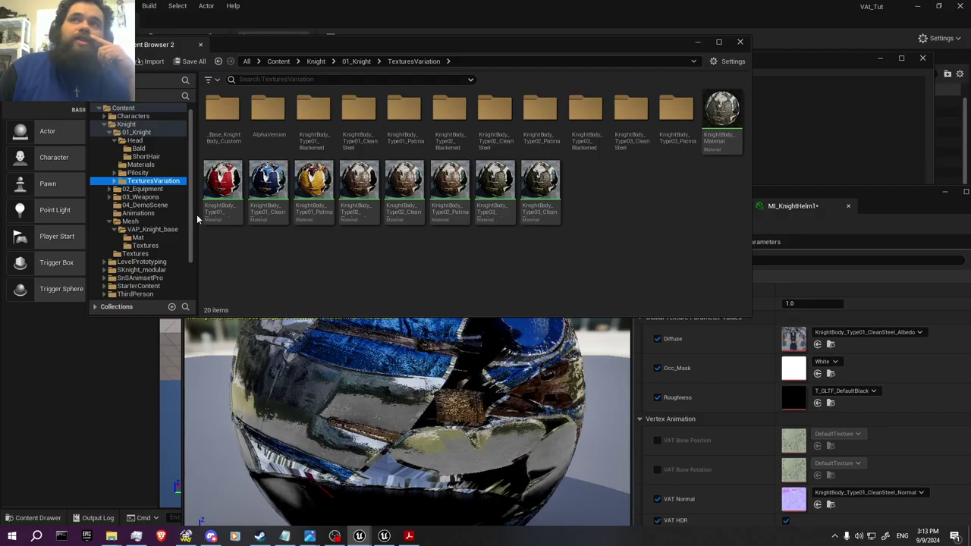
left_click(159, 190)
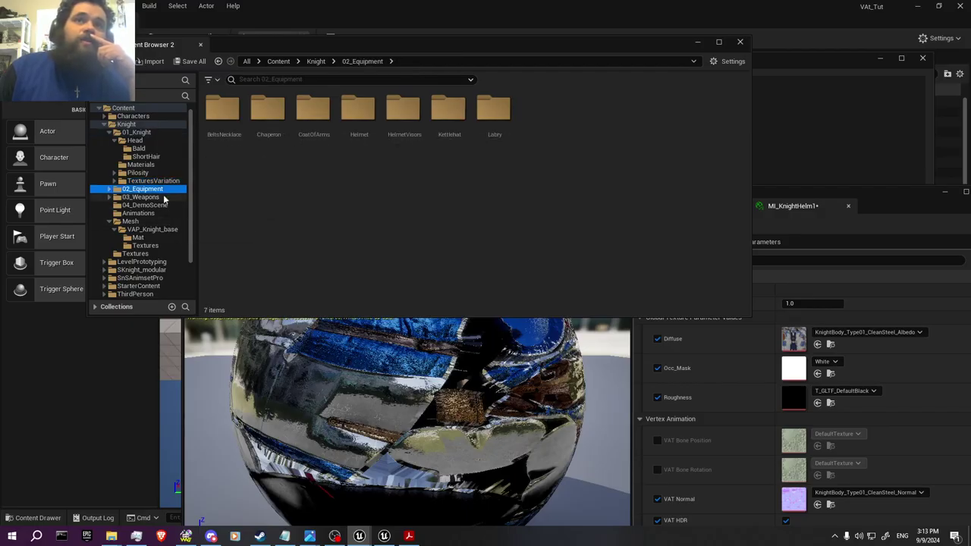
double_click(349, 128)
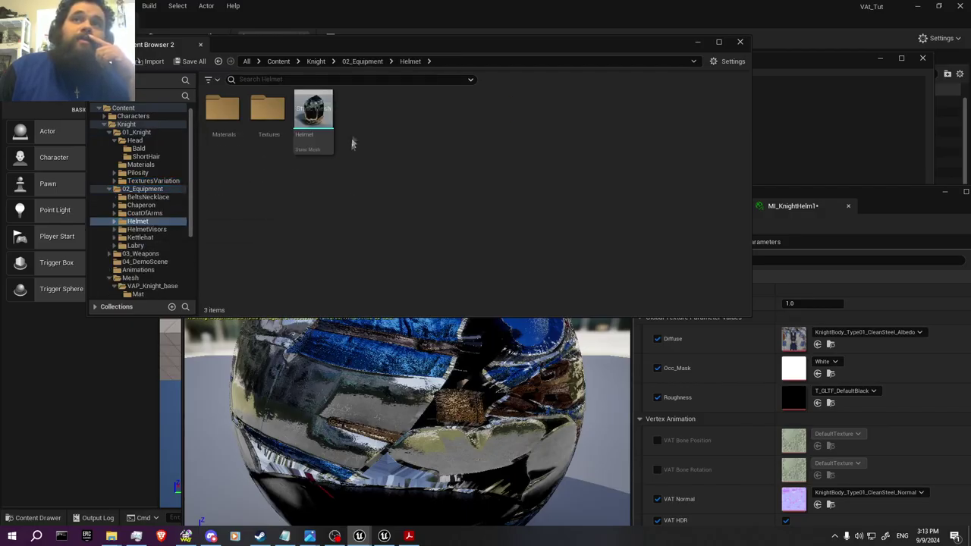
double_click(267, 110)
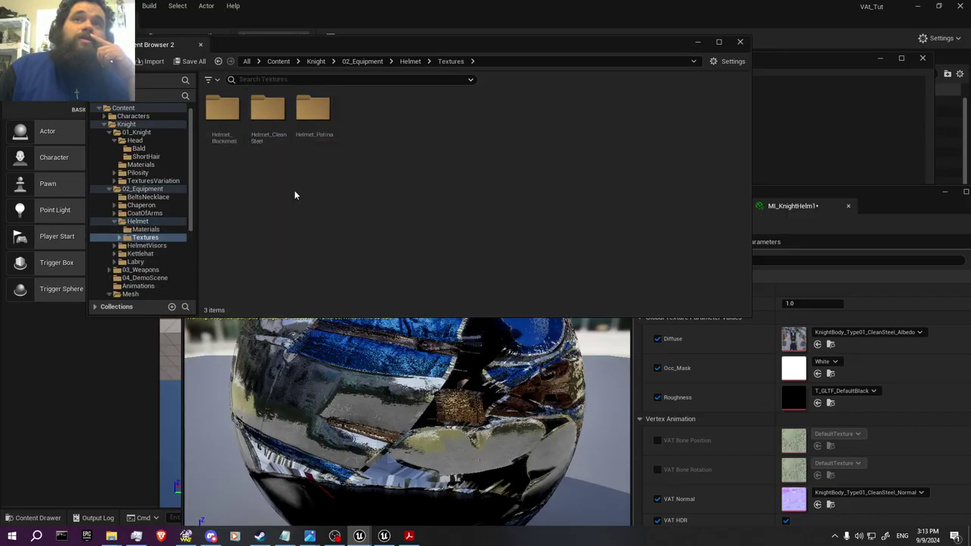
double_click(312, 122)
left_click(238, 143)
left_click(818, 343)
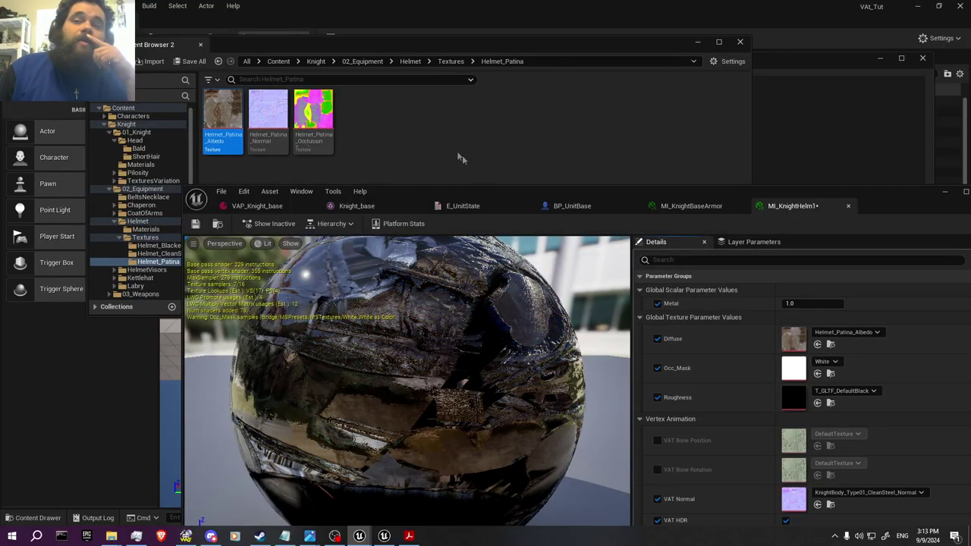
Set MI_KnightHelm1's VAT Normal to Helmet_Patina_Normal and Roughness to Helmet_Patina_OcclusionRoughnessMetallic, and save the material instance.
left_click(286, 145)
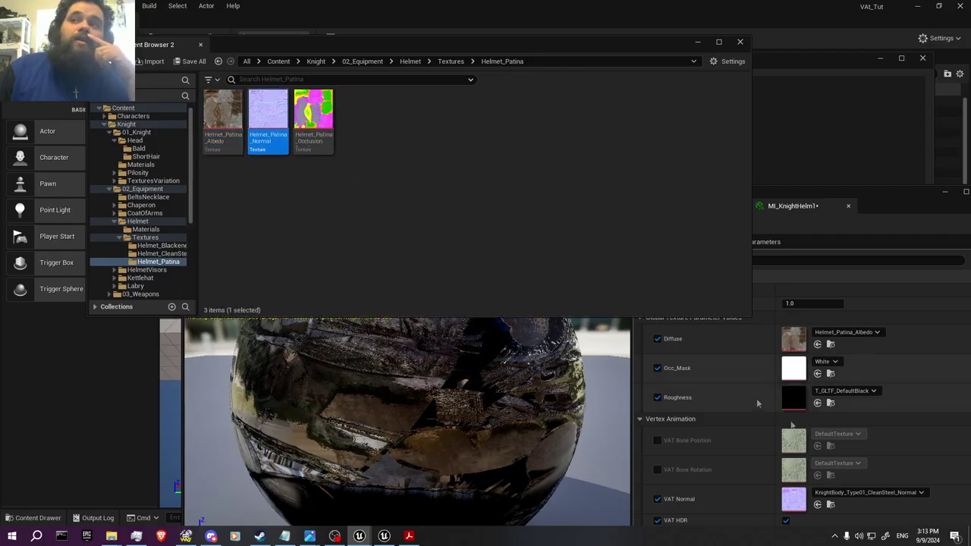
left_click(818, 505)
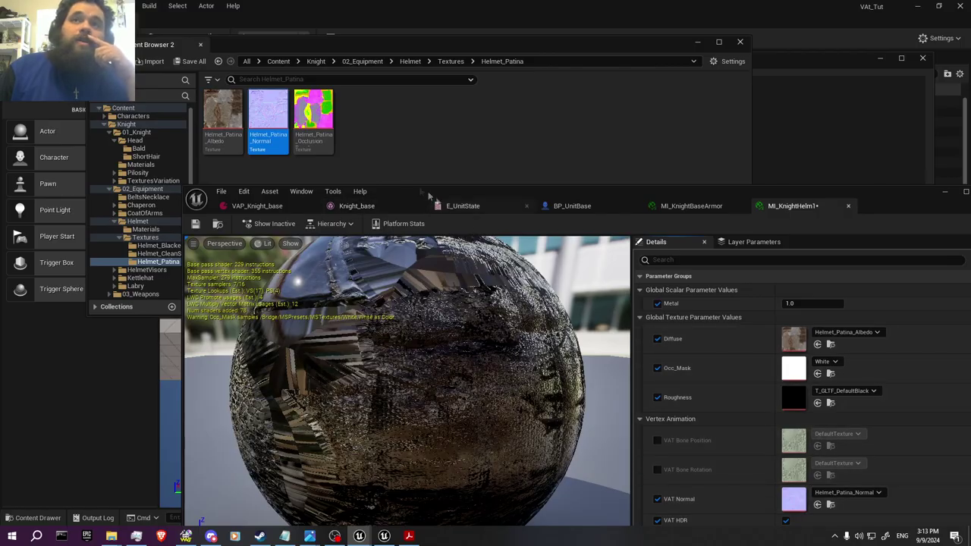
left_click(324, 134)
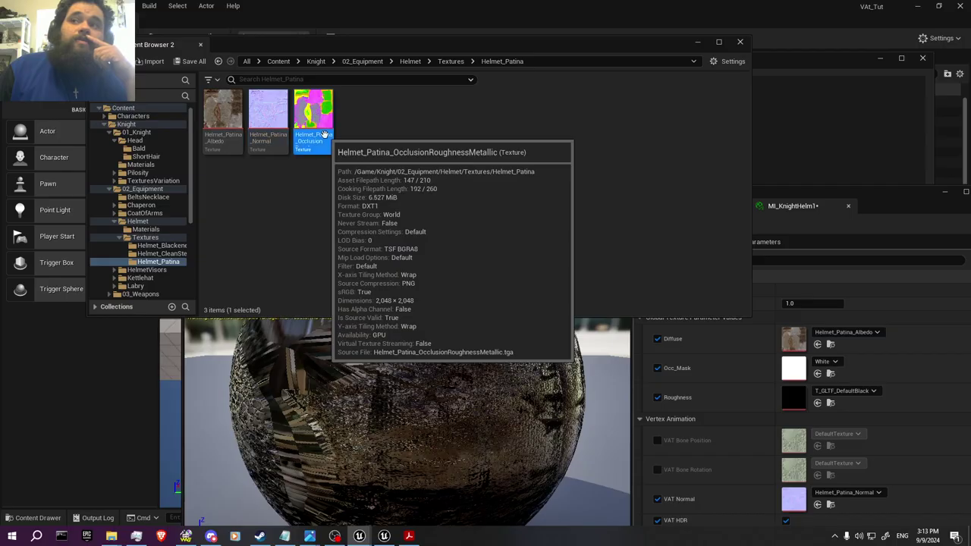
left_click(817, 403)
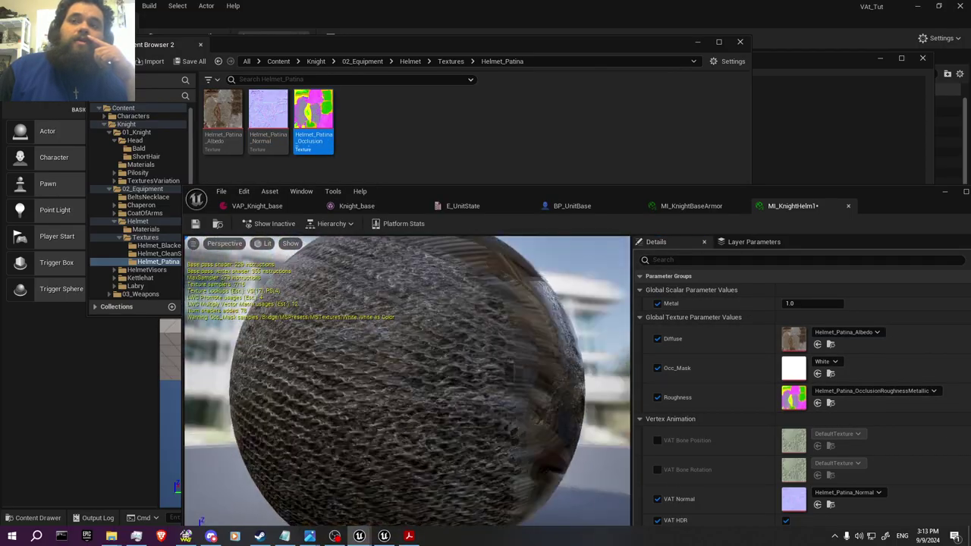
left_click_drag(425, 349, 481, 360)
scroll(426, 349, "down", 5)
scroll(416, 350, "up", 3)
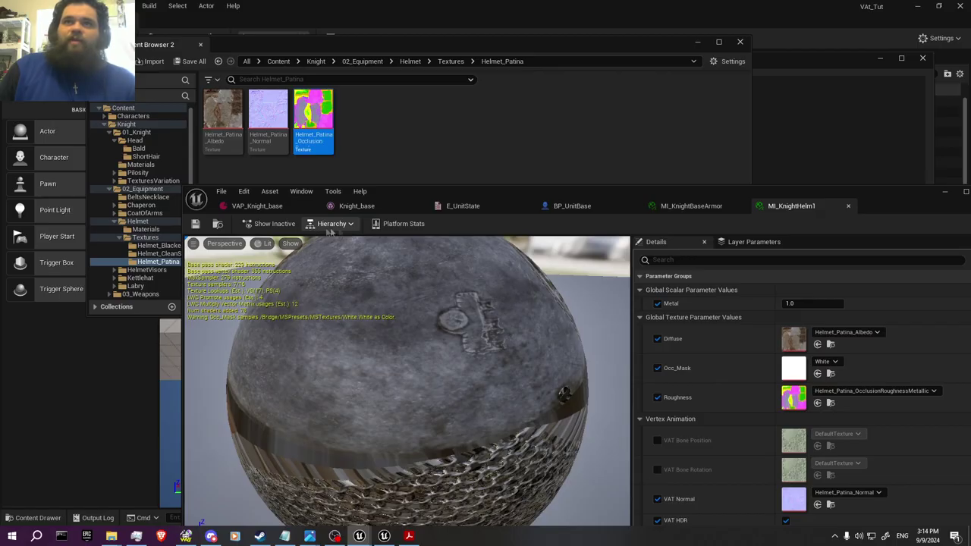
Set the Helm component's Runtime Component Name to VARuntime and its Variation to Helmet_001 in BP_UnitBase, and compile the blueprint.
left_click(571, 205)
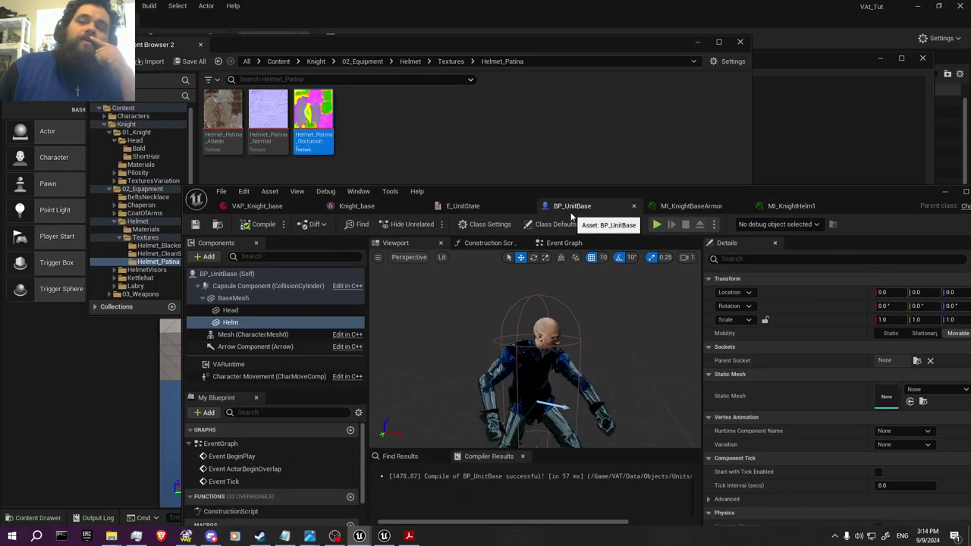
left_click(910, 446)
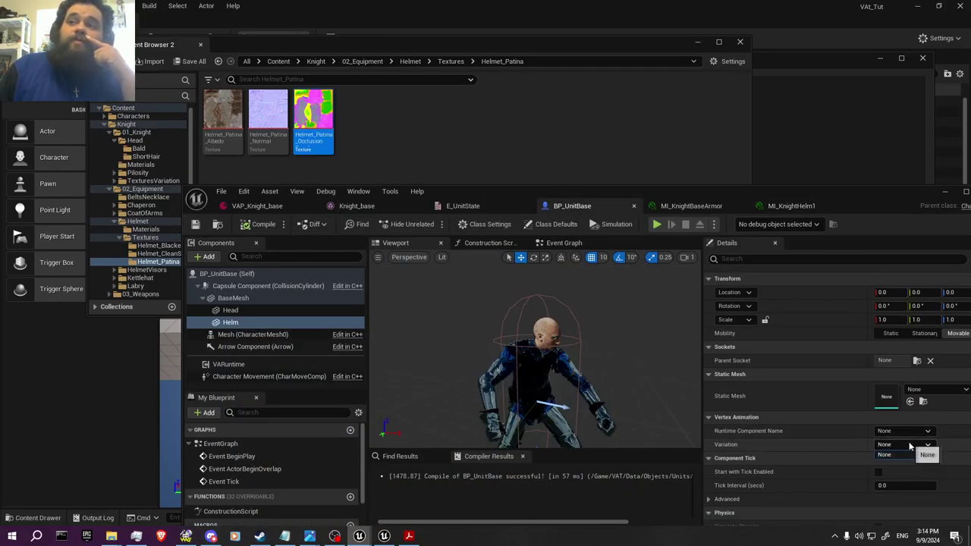
left_click(258, 223)
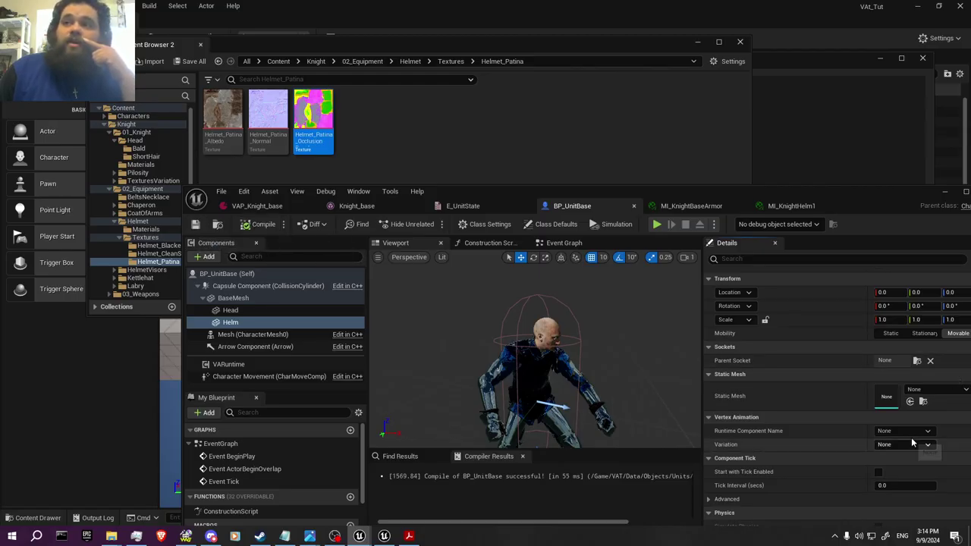
left_click(903, 431)
left_click(905, 451)
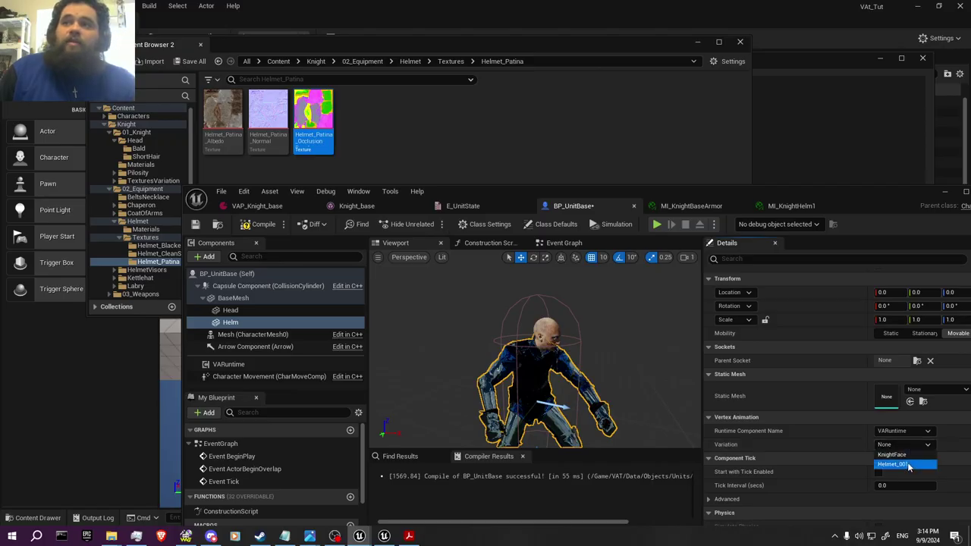
left_click(907, 463)
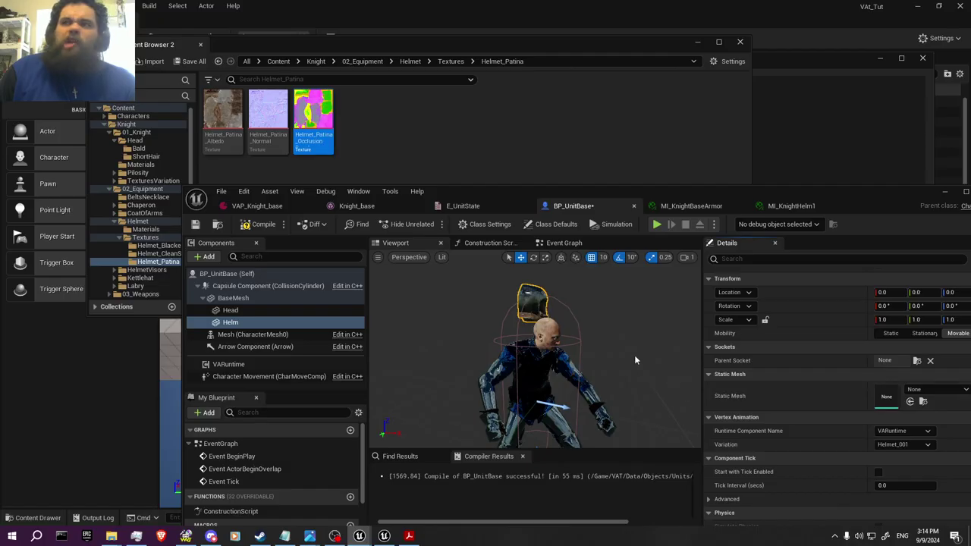
left_click(265, 225)
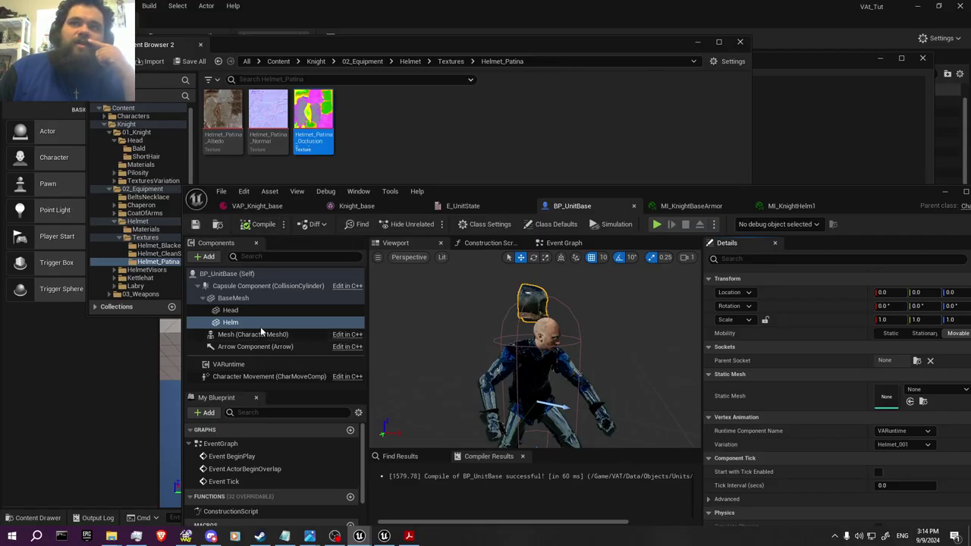
Assign MI_KnightHelm1 from the Mat folder as the Helmet_Patina Static Mesh material in the VAP_Knight_base profile and save it.
left_click(252, 367)
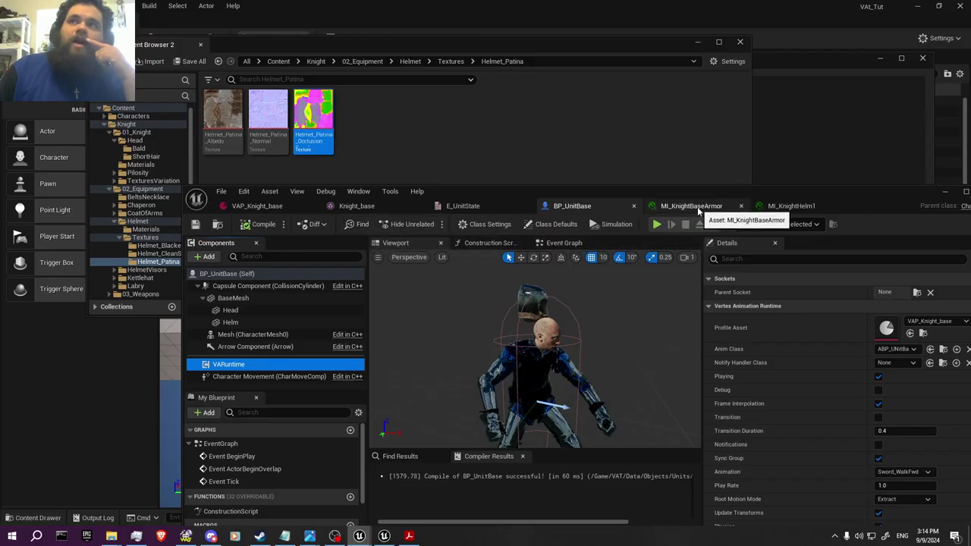
left_click(276, 207)
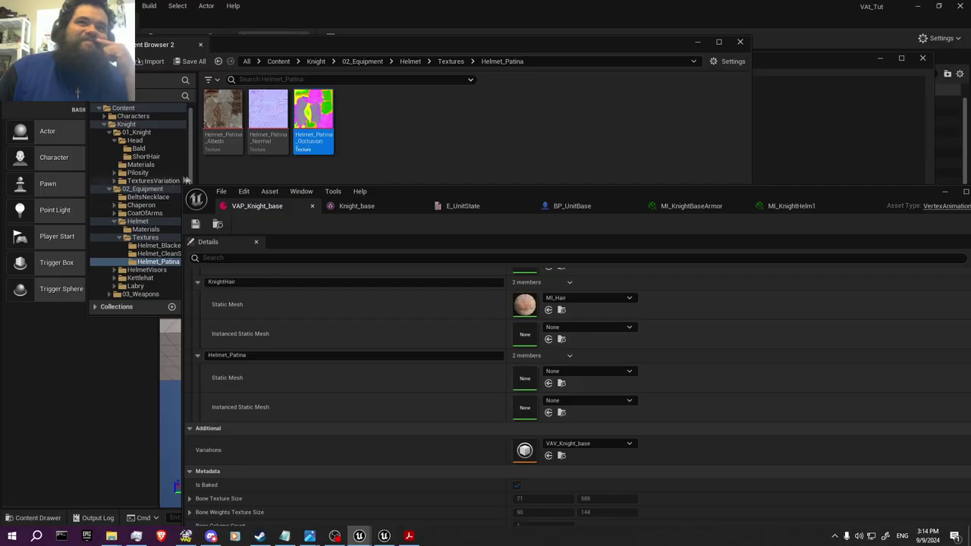
scroll(154, 271, "down", 5)
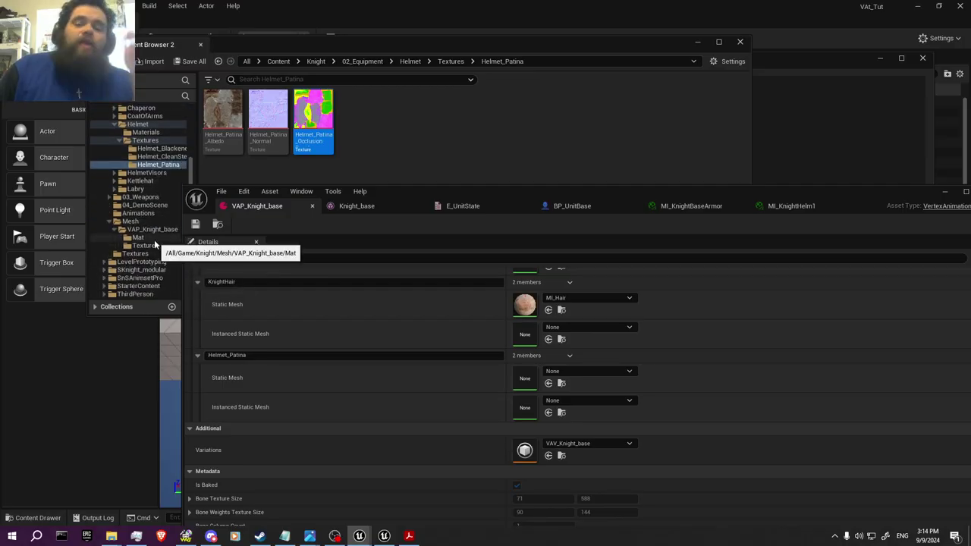
left_click(153, 240)
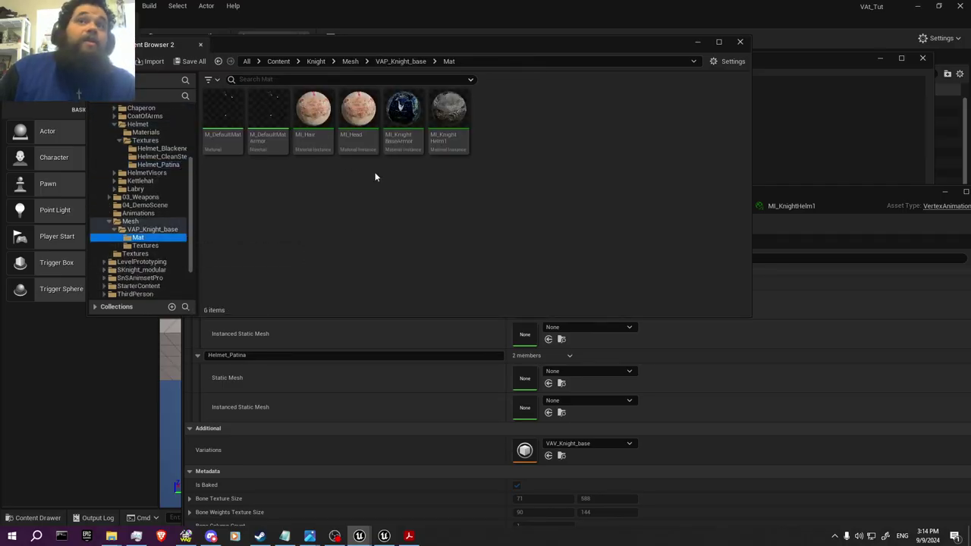
left_click(447, 121)
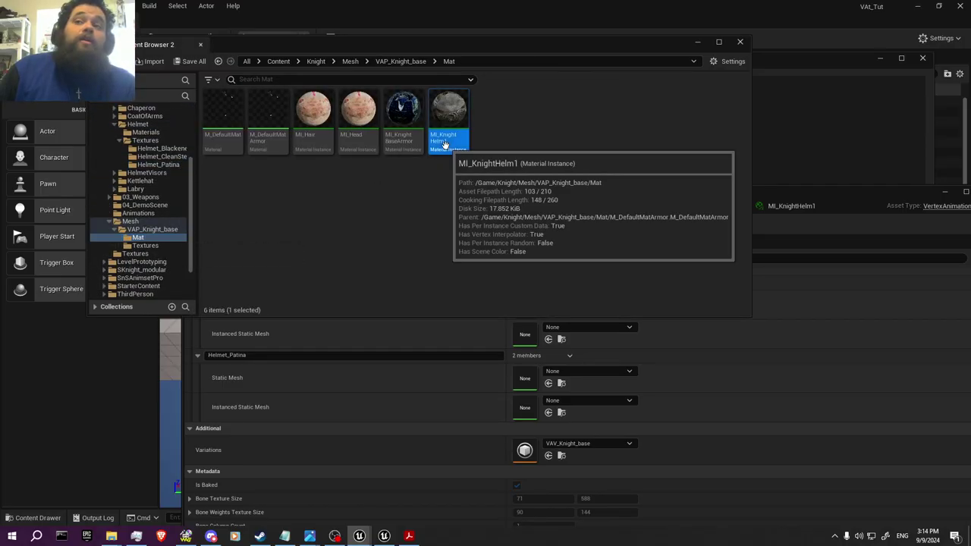
left_click(549, 383)
left_click(548, 383)
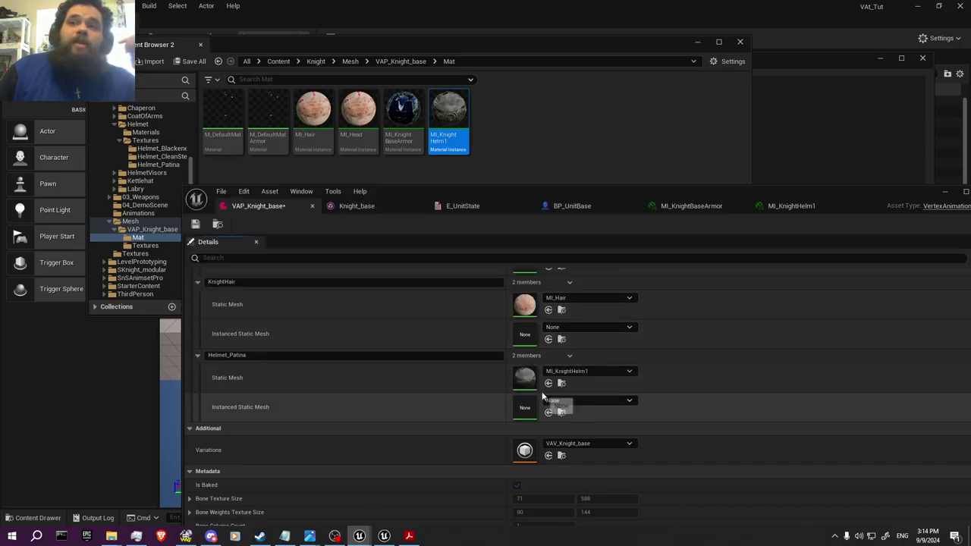
left_click(195, 224)
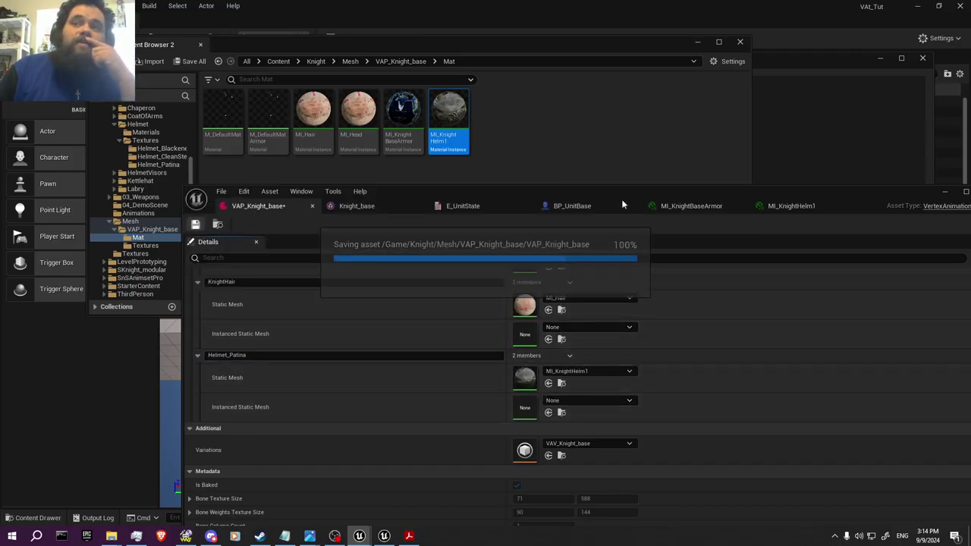
Recompile BP_UnitBase and check the helmet on the knight up close, from several angles and in a brief simulation.
left_click(578, 206)
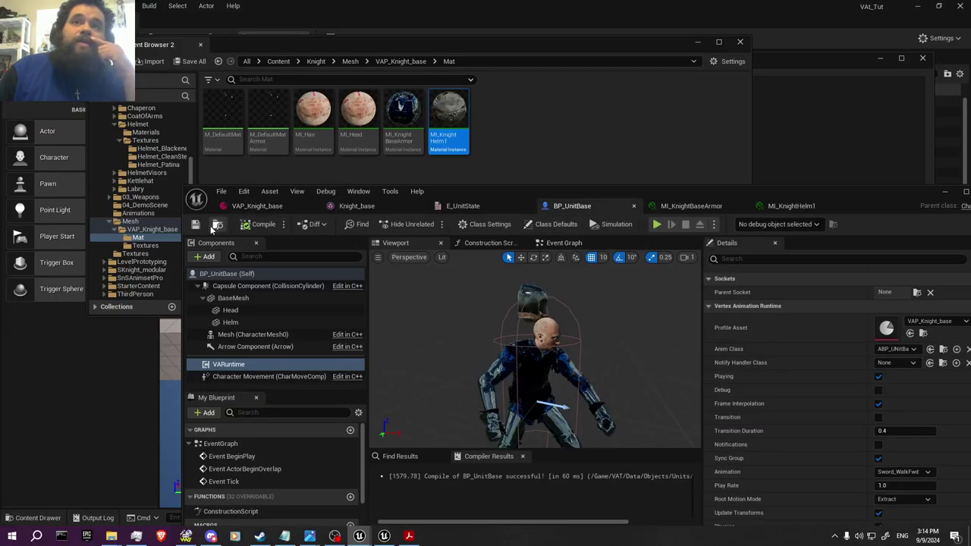
left_click(257, 224)
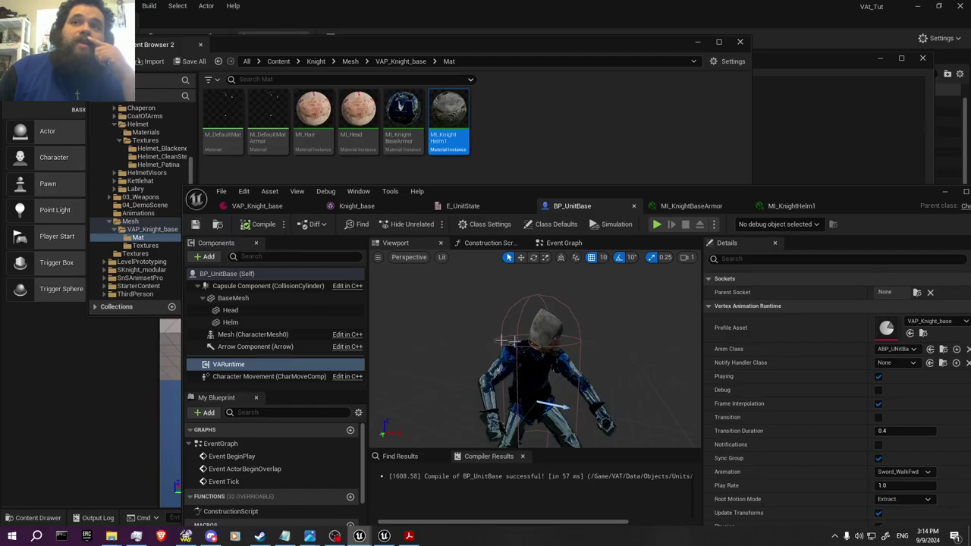
scroll(564, 344, "up", 5)
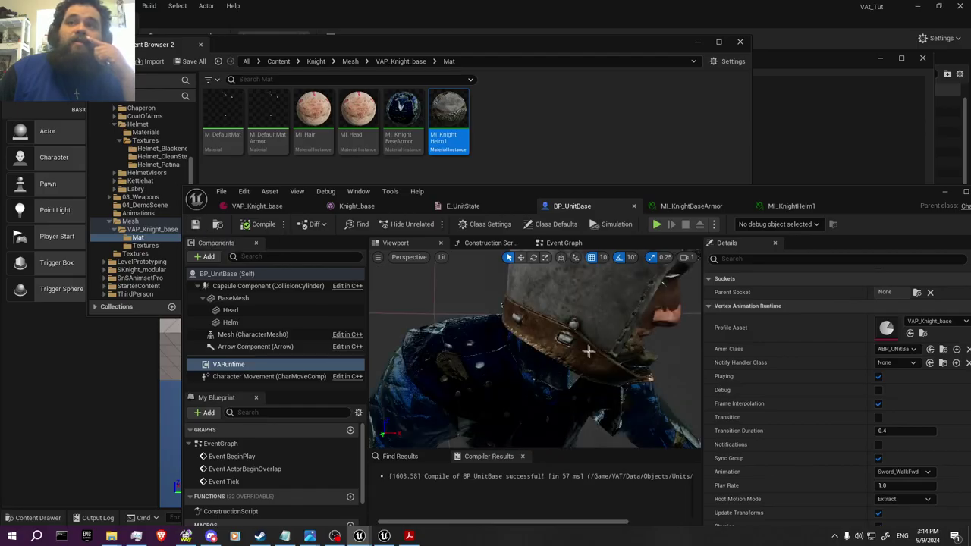
scroll(589, 351, "down", 5)
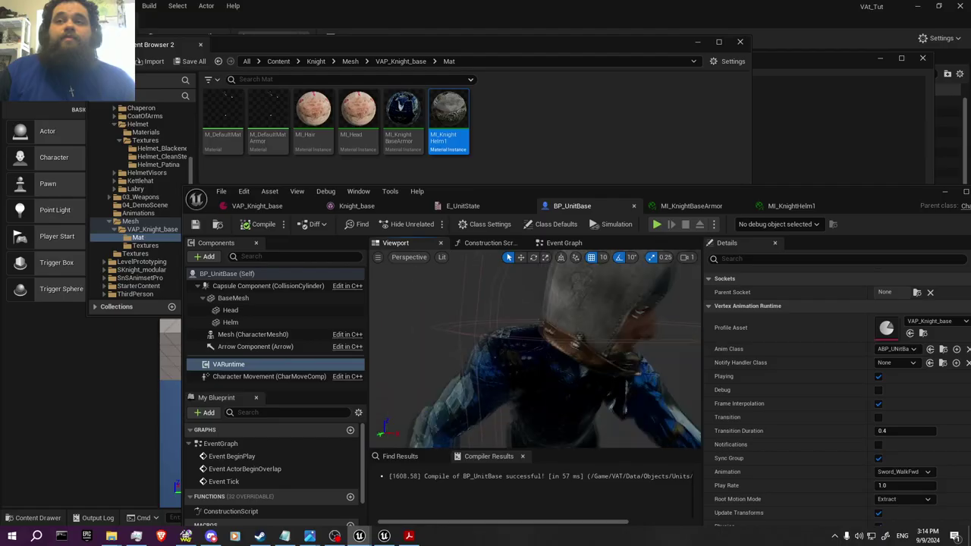
right_click_drag(562, 350, 493, 350)
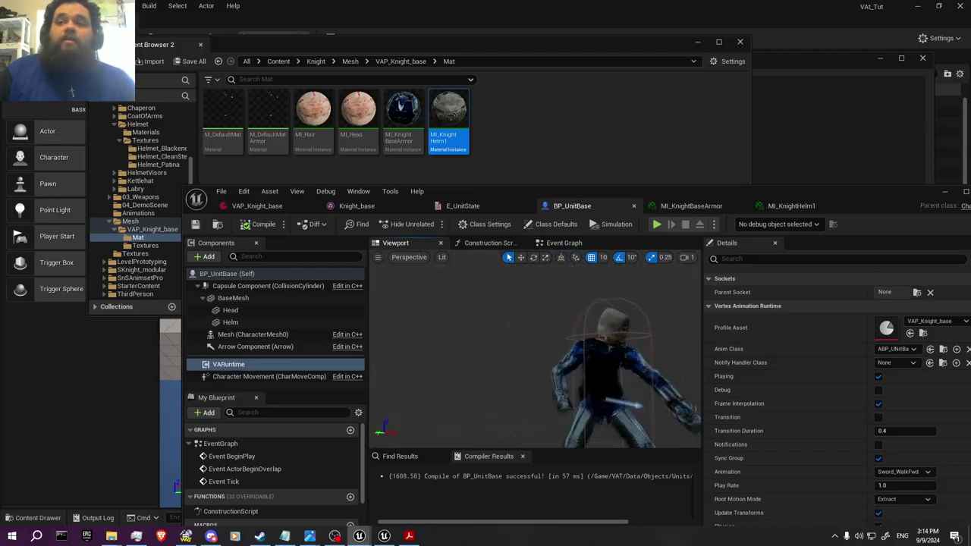
scroll(535, 349, "up", 3)
scroll(535, 348, "down", 3)
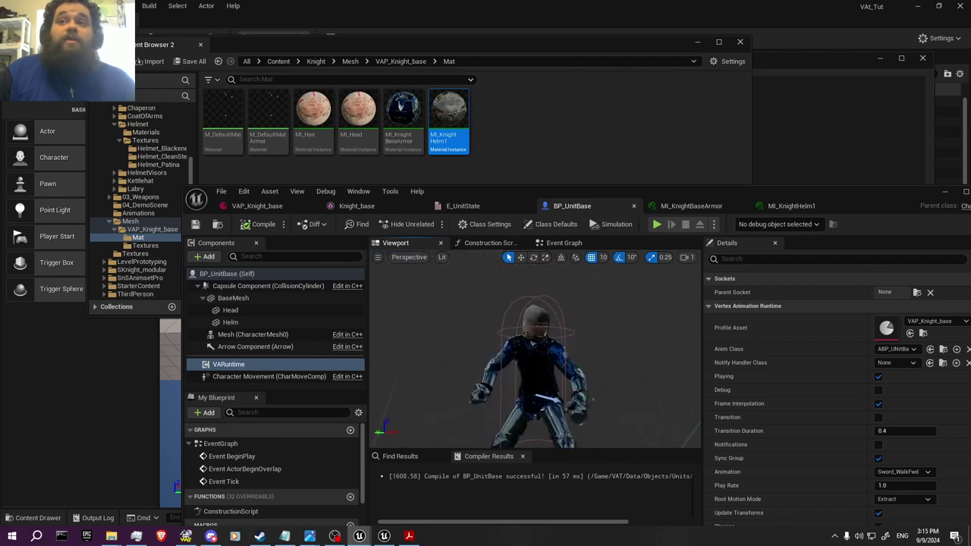
scroll(607, 345, "up", 3)
scroll(581, 315, "down", 5)
left_click(611, 224)
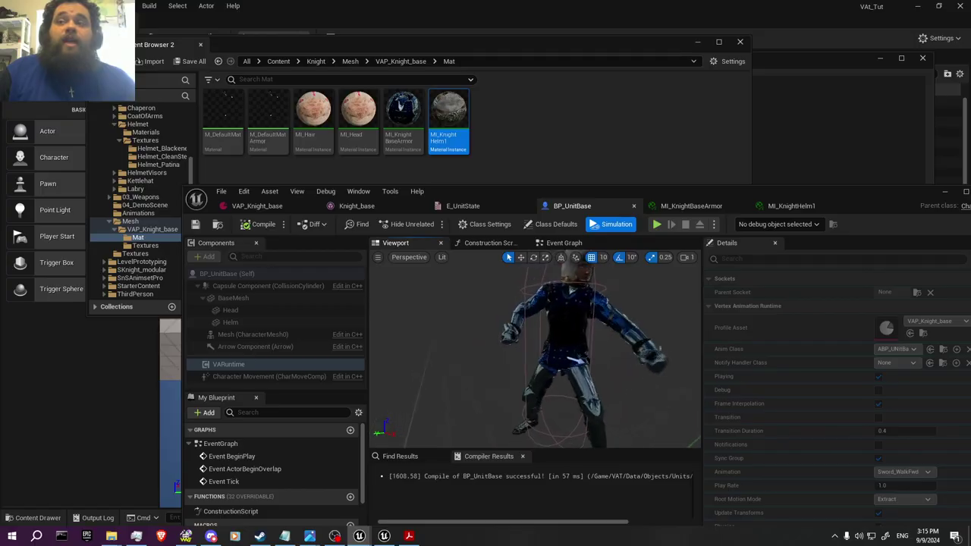
left_click(611, 223)
Set the VARuntime animation to Sword_Idle, compile and save BP_UnitBase, and start the simulation.
left_click(904, 472)
left_click(902, 482)
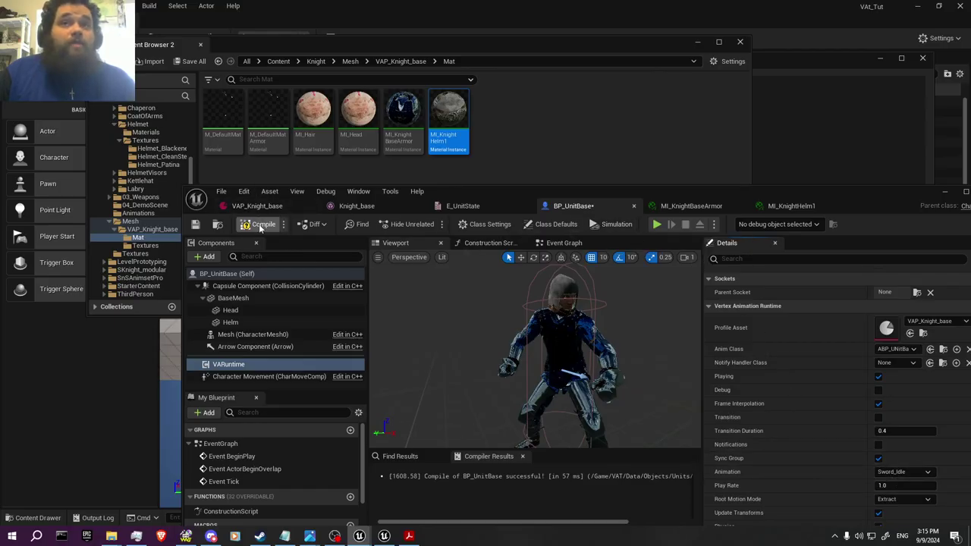
left_click(195, 225)
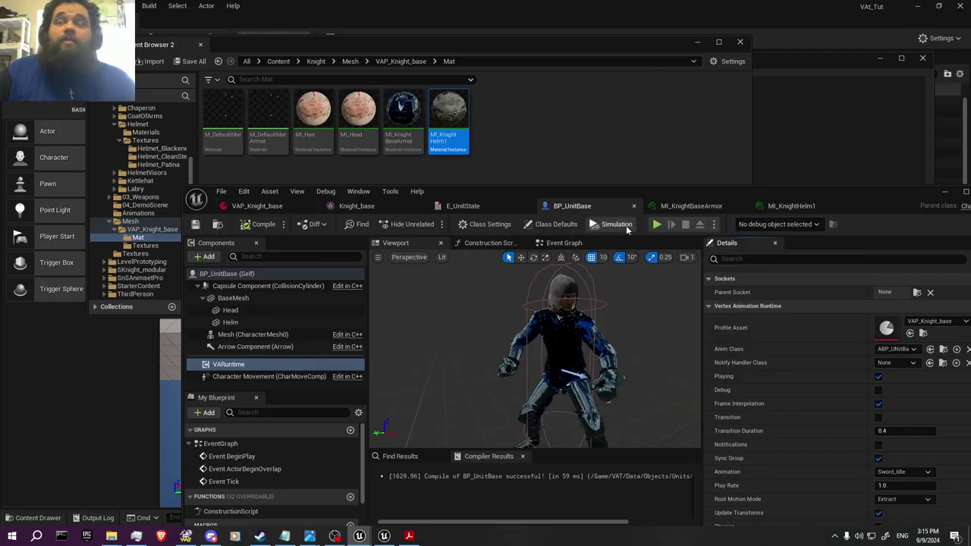
left_click(625, 227)
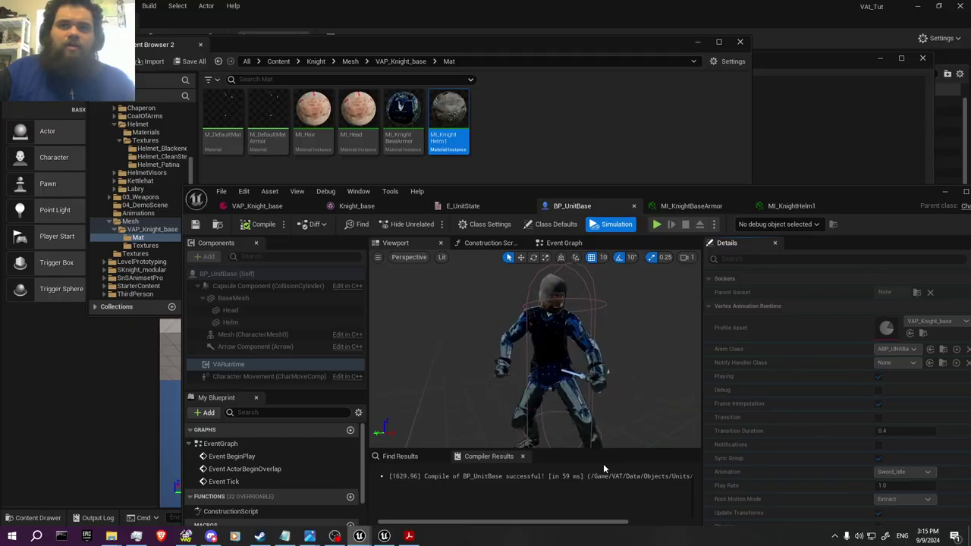
left_click(334, 536)
left_click(823, 357)
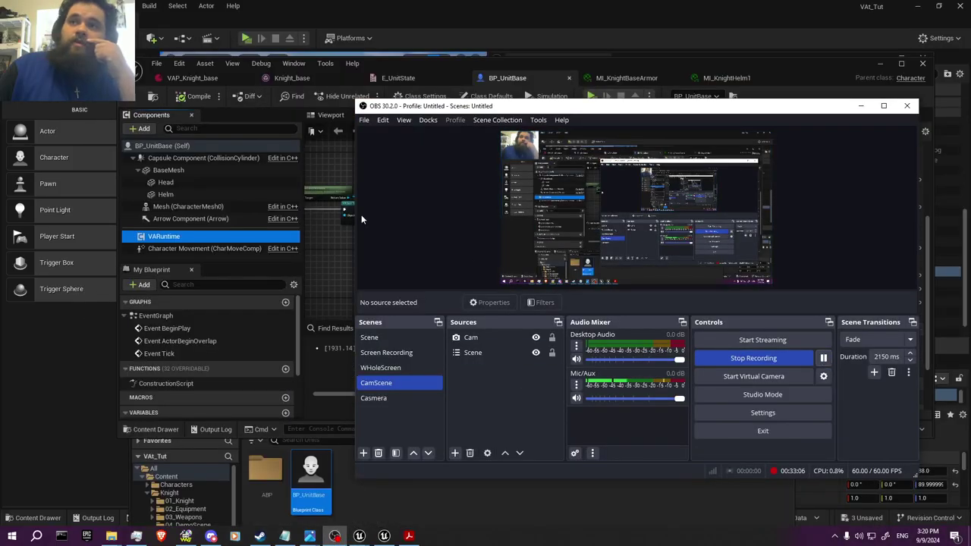
left_click(455, 59)
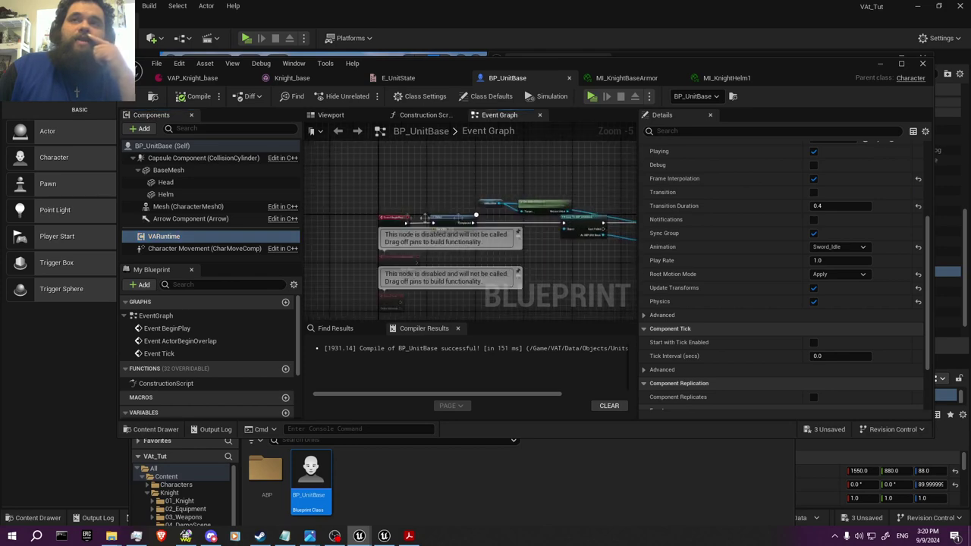
Examine BP_UnitBase's BeginPlay chain from the Delay through the ABP_UNitBase cast and Unit States SET node to Update Animation Blueprint.
scroll(501, 222, "up", 3)
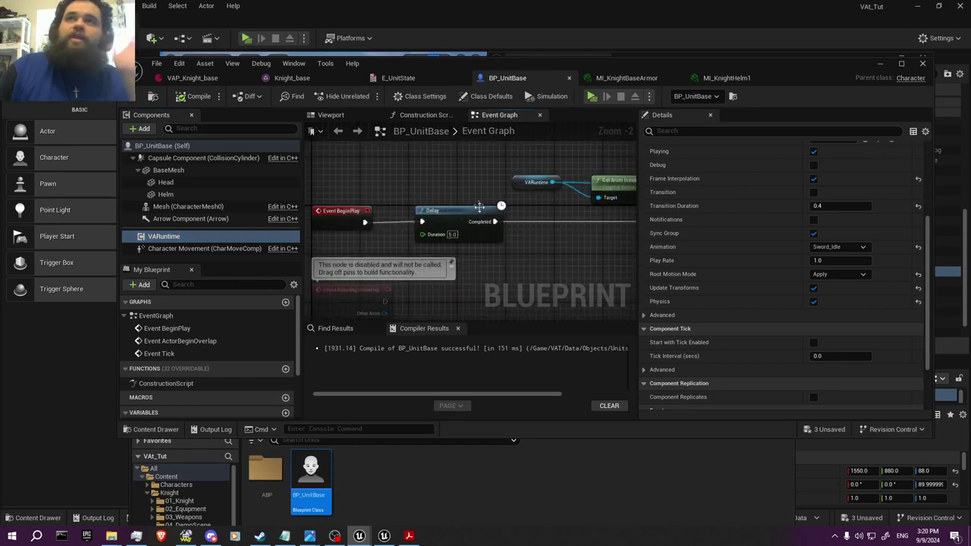
left_click(901, 64)
scroll(374, 218, "up", 2)
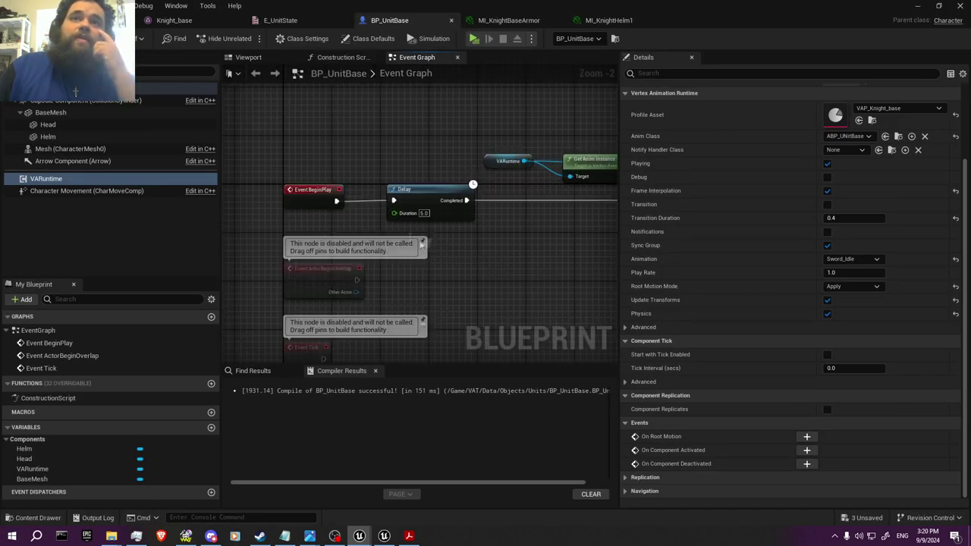
right_click_drag(523, 232, 288, 252)
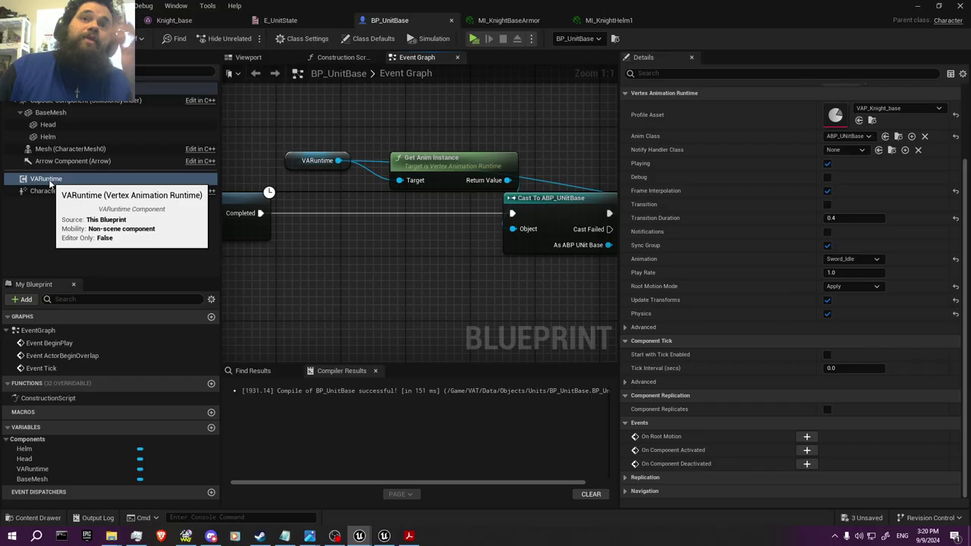
right_click_drag(395, 253, 315, 251)
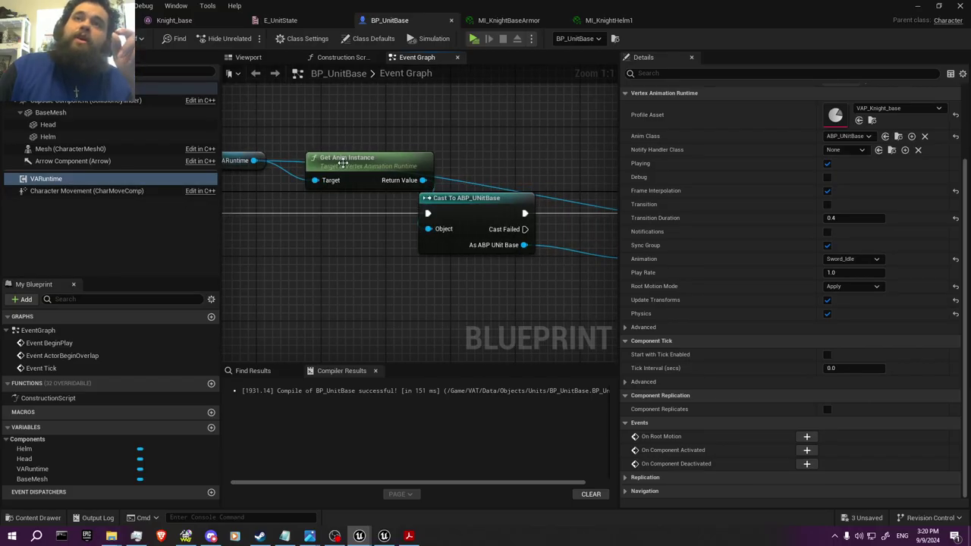
right_click_drag(458, 235, 343, 221)
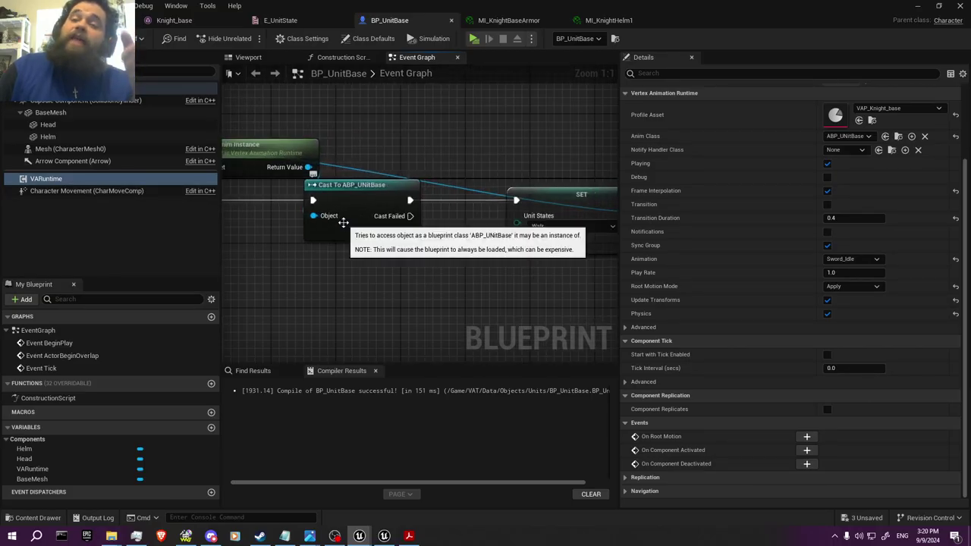
right_click_drag(392, 309, 405, 281)
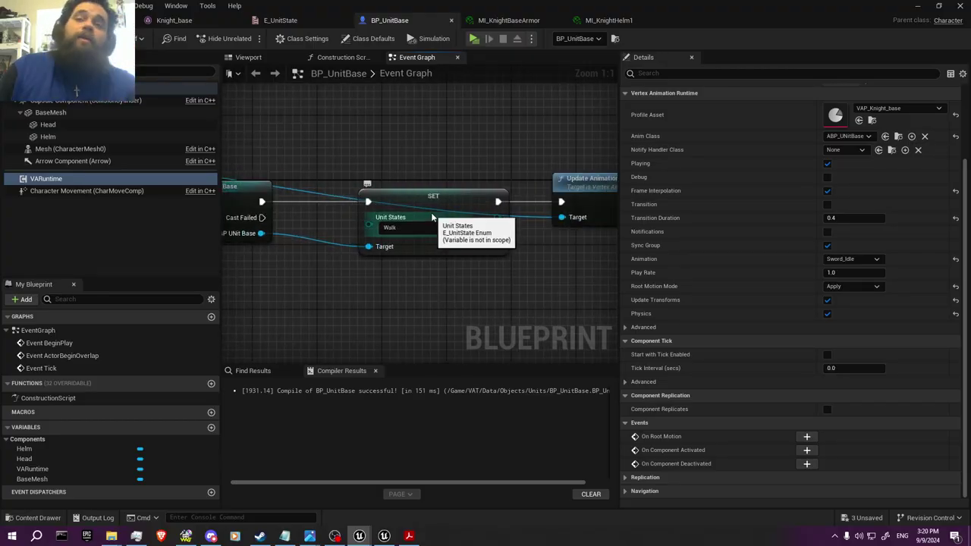
right_click_drag(490, 273, 383, 280)
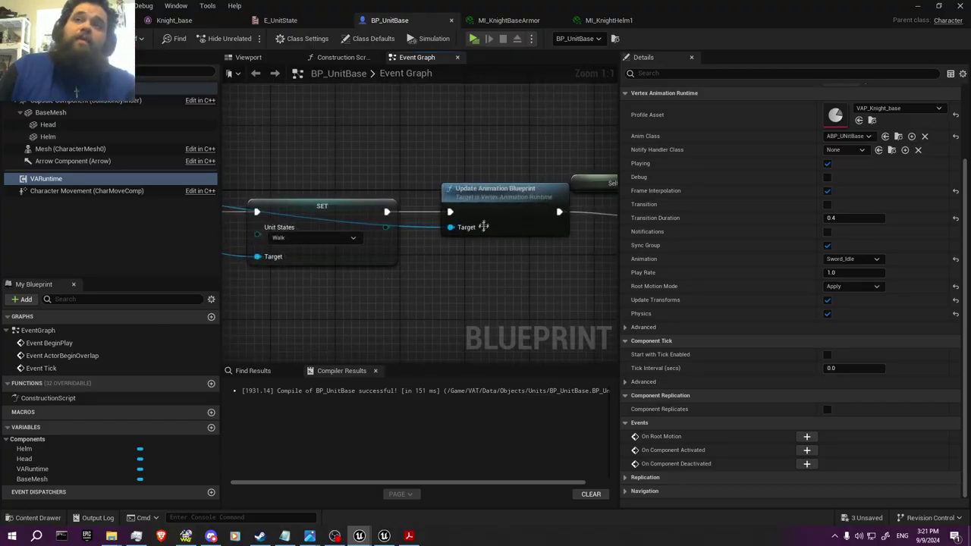
right_click_drag(446, 271, 546, 272)
scroll(547, 273, "down", 2)
mouse_move(326, 189)
right_mouse_down()
mouse_move(557, 191)
mouse_move(340, 192)
right_mouse_up()
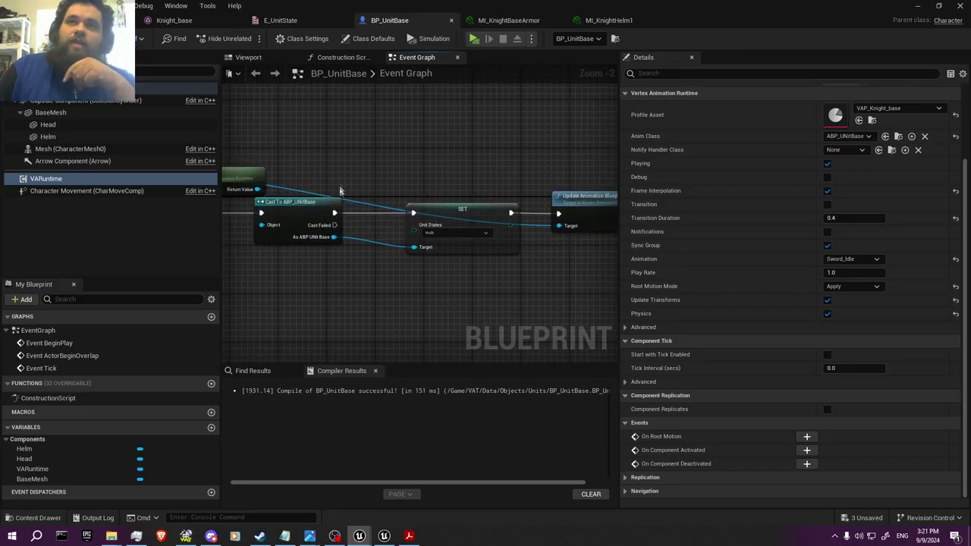
Add a reroute node on the VARuntime wire to Update Animation Blueprint and move it above the cast and SET nodes.
double_click(375, 206)
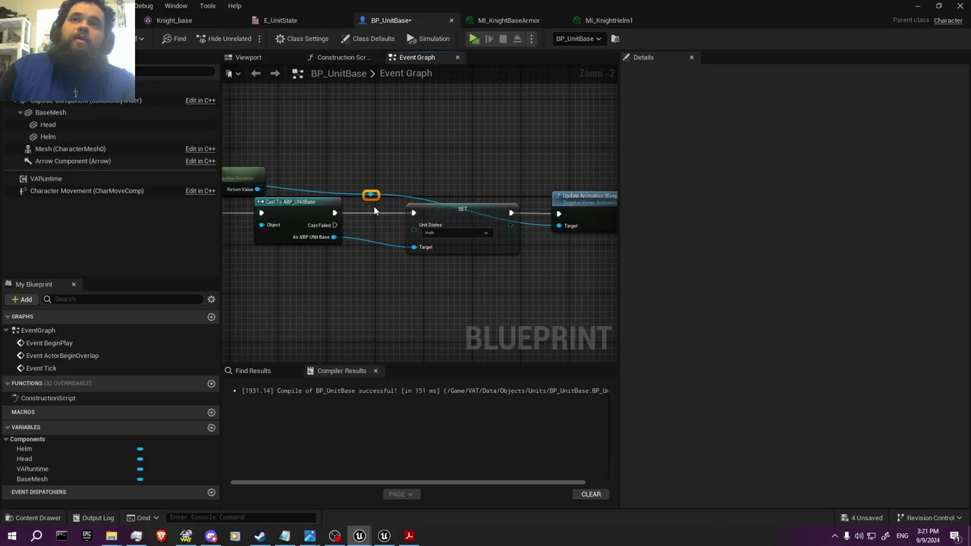
key("Up")
key("Up")
key("Up")
key("Right")
key("Right")
key("Right")
key("Right")
key("Right")
key("Right")
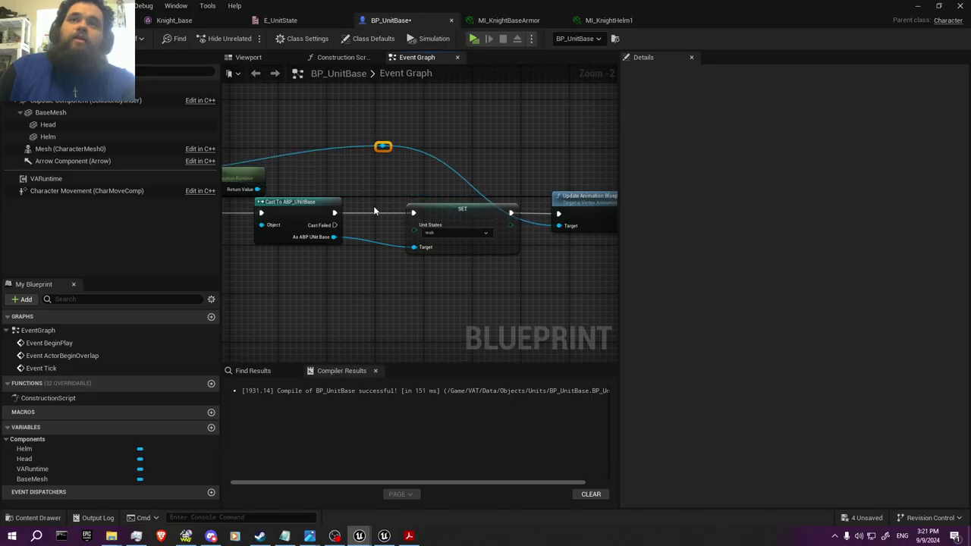
Add a second reroute node on the VARuntime wire to Update Animation Blueprint, then compile and save BP_UnitBase.
right_click_drag(358, 190, 550, 197)
double_click(455, 167)
right_click_drag(465, 176, 371, 146)
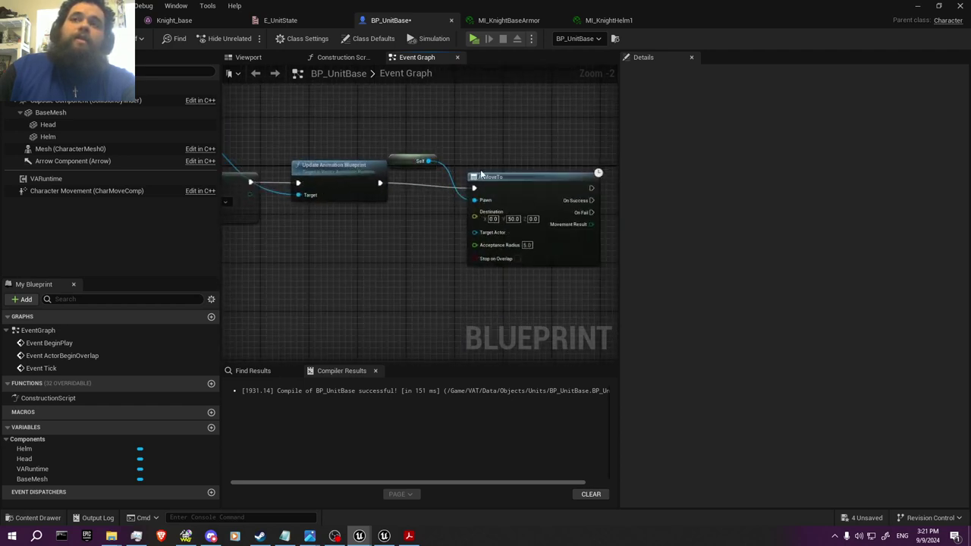
scroll(480, 175, "up", 1)
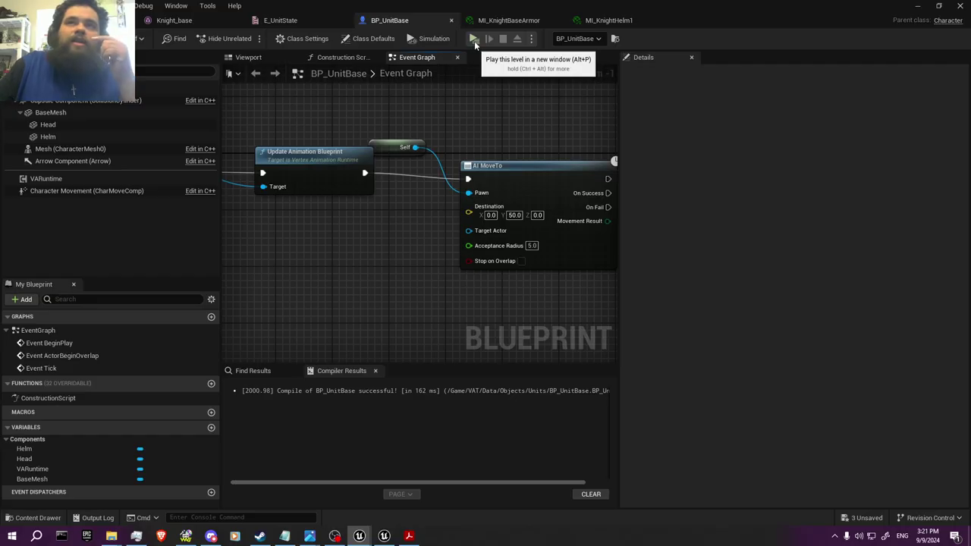
Set the BaseMesh component's Z rotation to 0° and save BP_UnitBase.
left_click(259, 61)
left_click(50, 112)
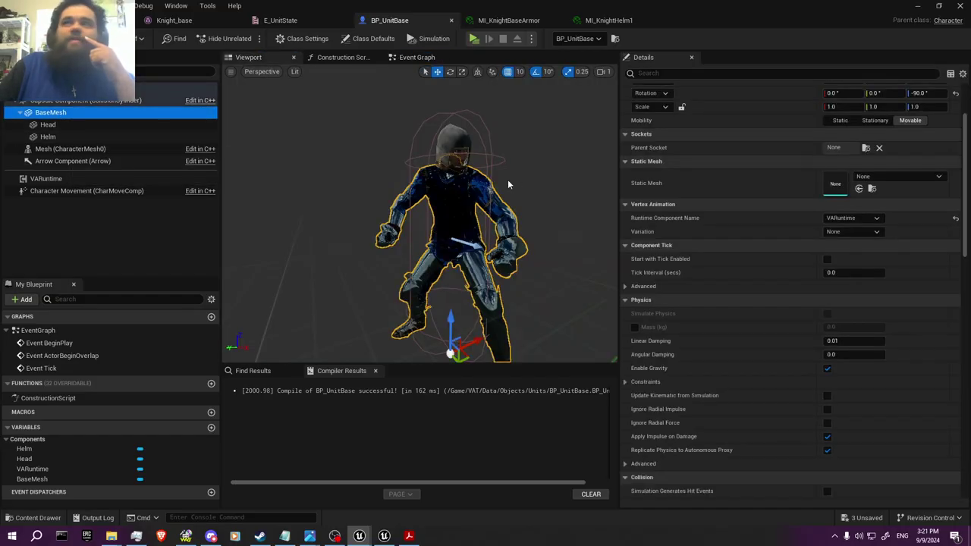
scroll(900, 93, "up", 1)
left_click(926, 126)
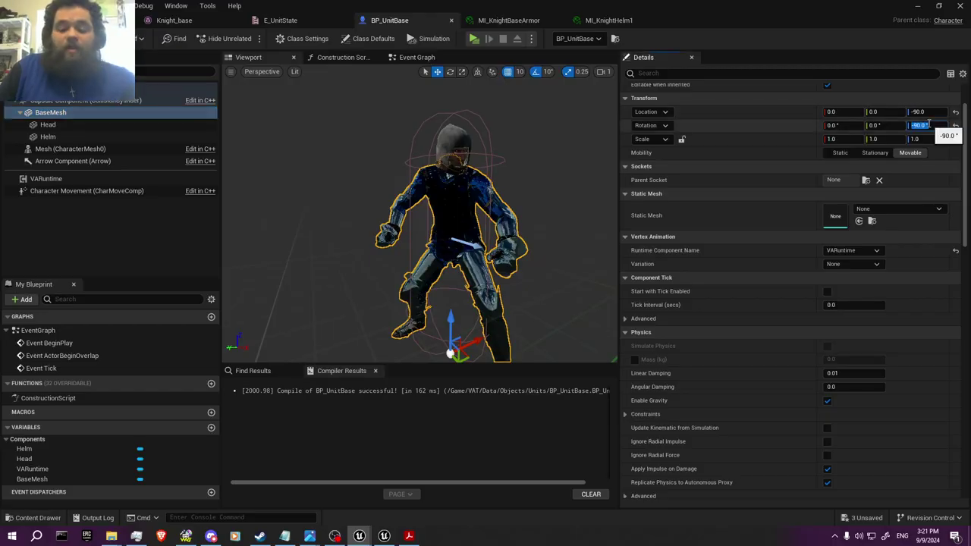
type("0")
key("Return")
key("ctrl+s")
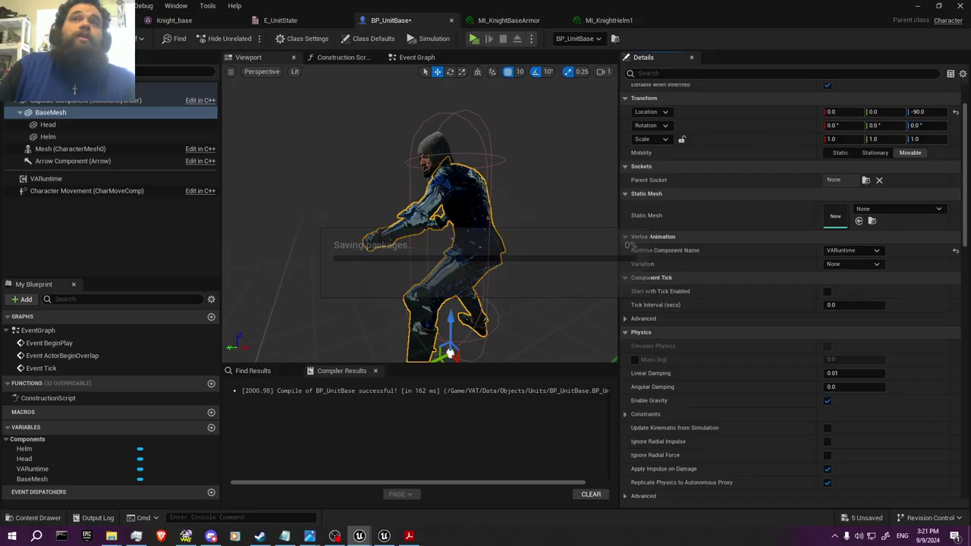
Play the level and run up to the knight to check its facing and movement, then stop.
left_click(474, 39)
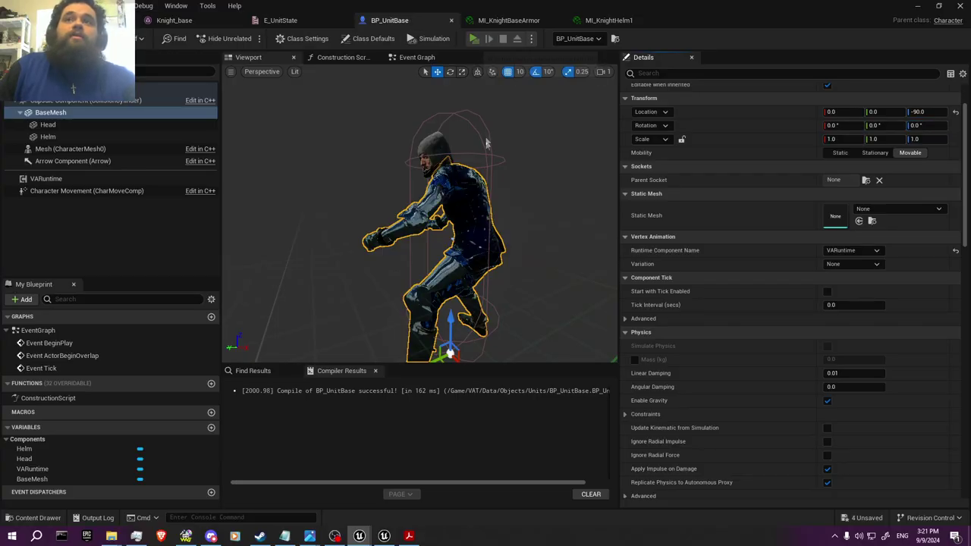
key("w")
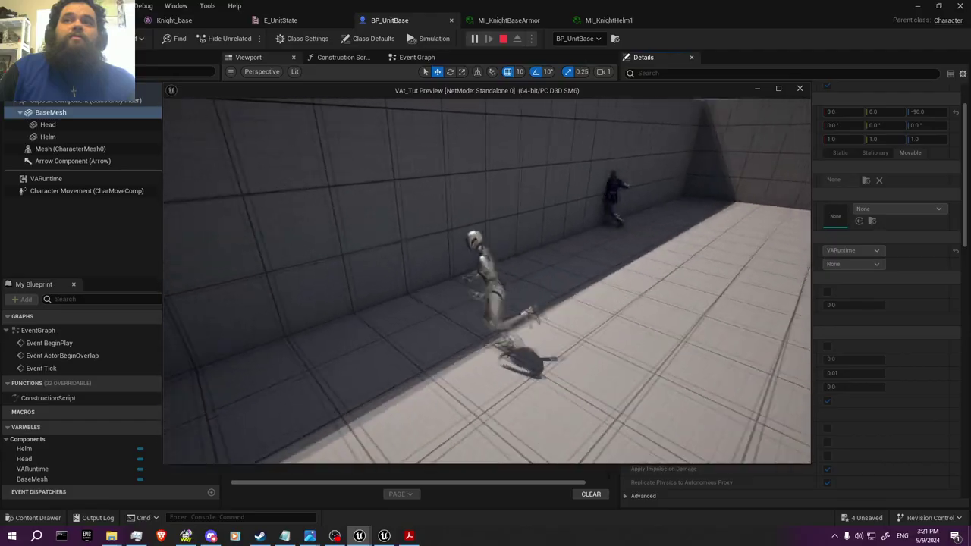
key("w")
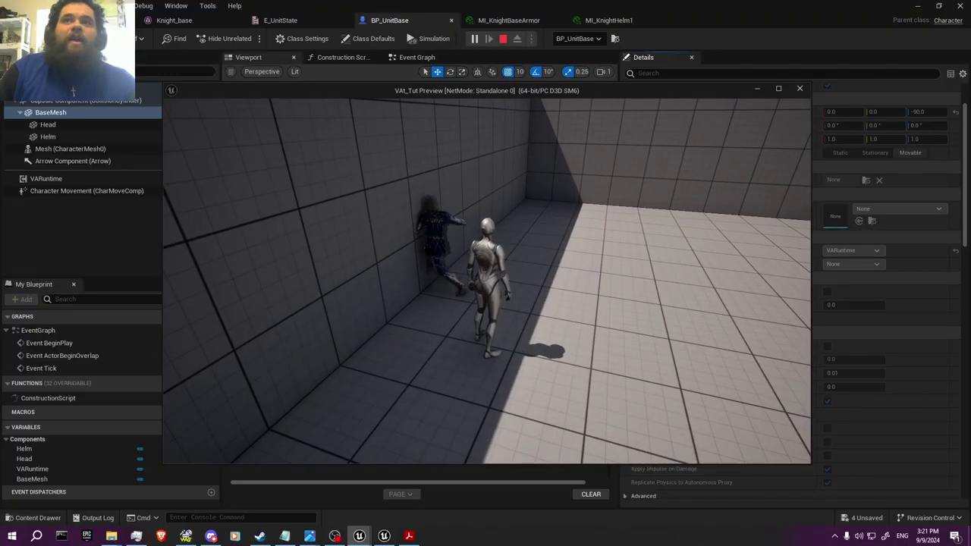
key("Escape")
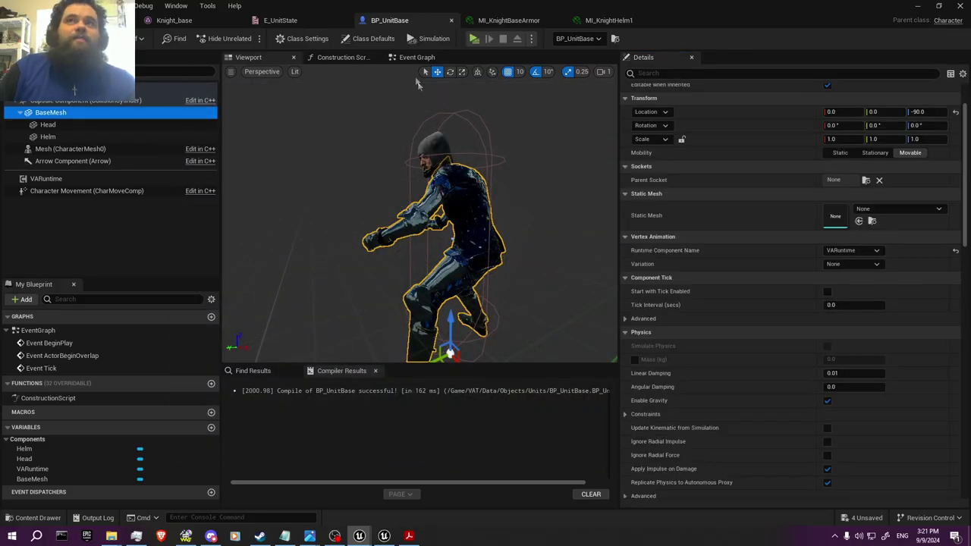
Duplicate the nodes from VARuntime through the ABP_UNitBase cast and SET to Update Animation Blueprint, placing the copy after AI MoveTo.
left_click(410, 62)
right_click_drag(446, 128, 298, 153)
left_click_drag(298, 154, 495, 177)
right_click_drag(353, 176, 574, 172)
right_click_drag(258, 153, 531, 152)
scroll(411, 150, "down", 2)
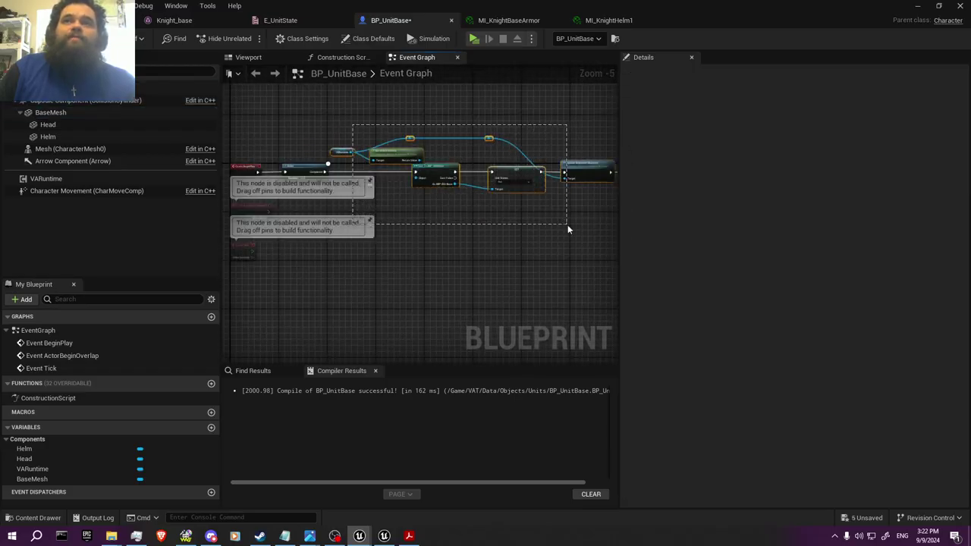
left_click_drag(567, 225, 561, 220)
right_click_drag(543, 208, 226, 218)
right_click_drag(606, 174, 464, 179)
left_click(464, 179)
key("ctrl+v")
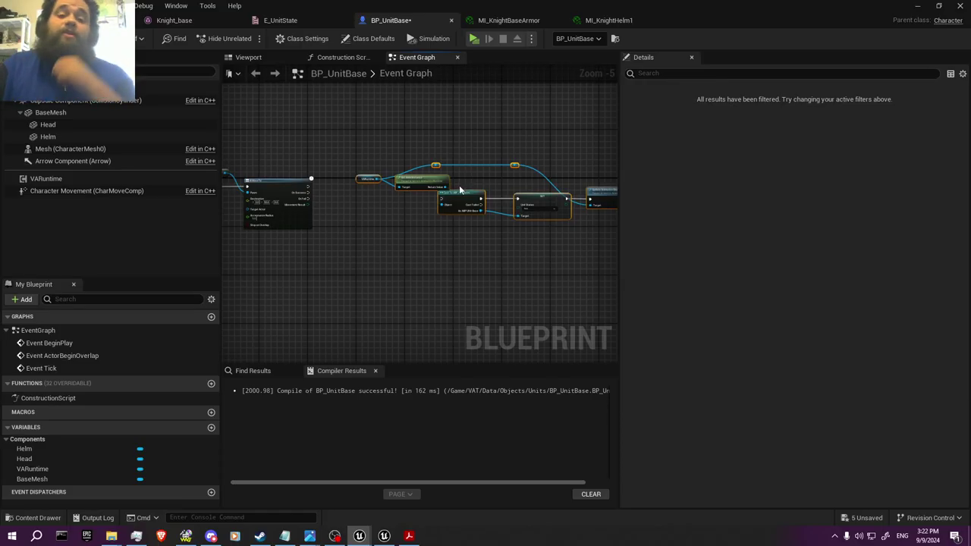
Return to the start of the BeginPlay chain and select its Delay node.
right_click_drag(365, 208, 569, 203)
scroll(326, 235, "up", 2)
right_click_drag(290, 233, 501, 246)
right_click_drag(376, 251, 537, 260)
right_click_drag(415, 253, 480, 256)
left_click(417, 195)
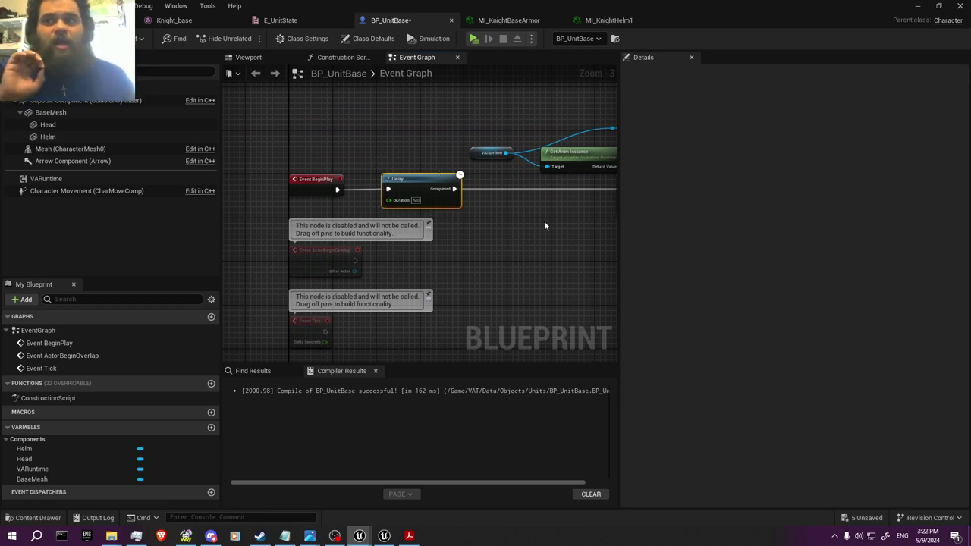
Set the VARuntime component's Root Motion Mode to None, then compile and save BP_UnitBase.
left_click(47, 178)
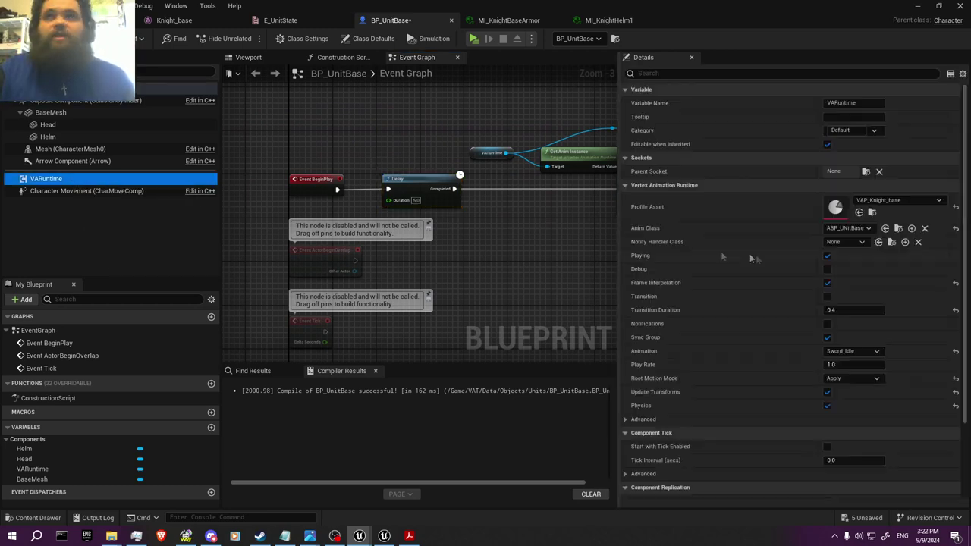
left_click(861, 379)
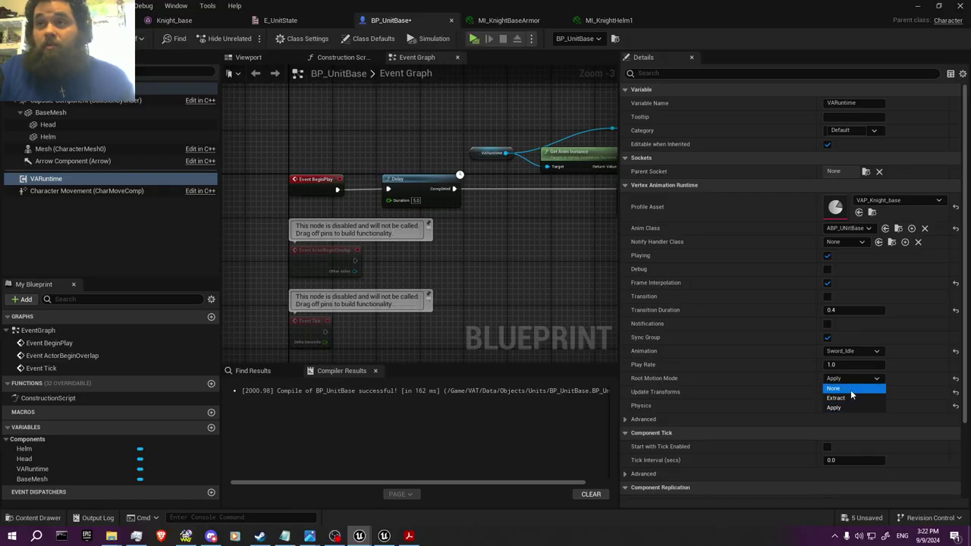
left_click(851, 389)
key("ctrl+s")
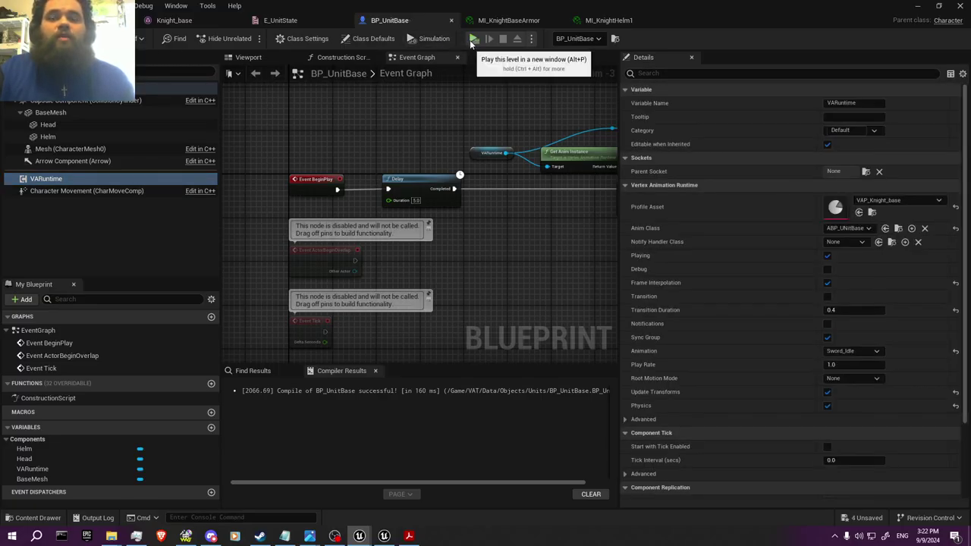
Play the level and follow the knight to check its walk with root motion off, then stop.
left_click(473, 38)
left_click(479, 177)
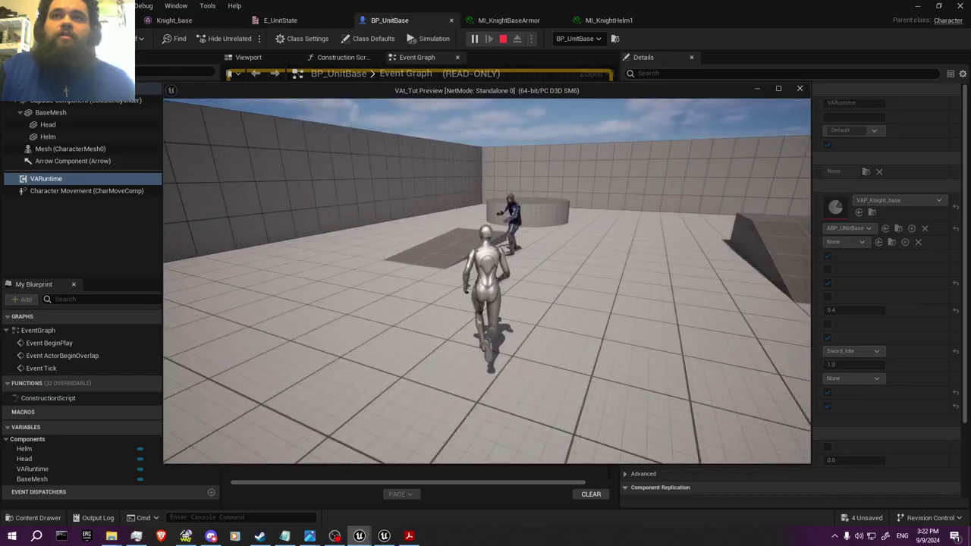
key("w")
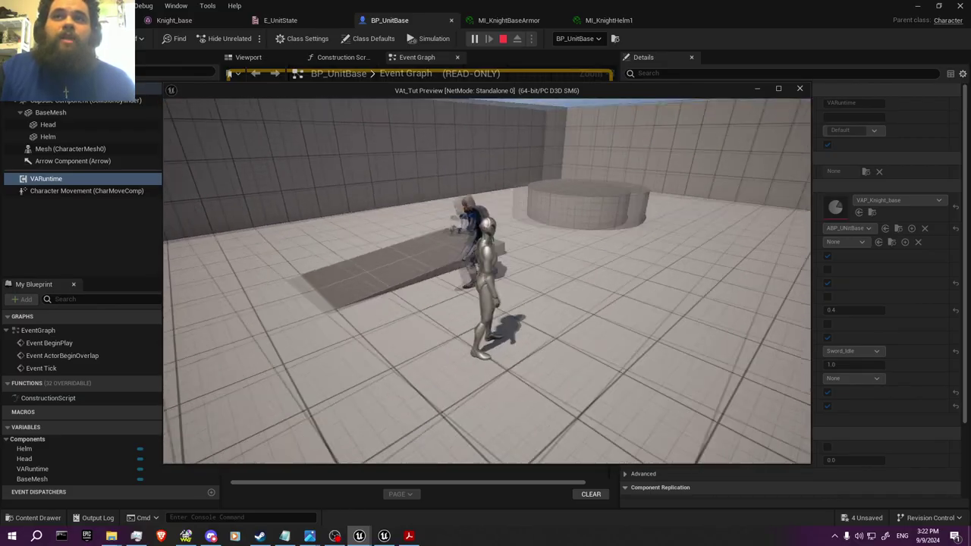
key("w")
key("w")
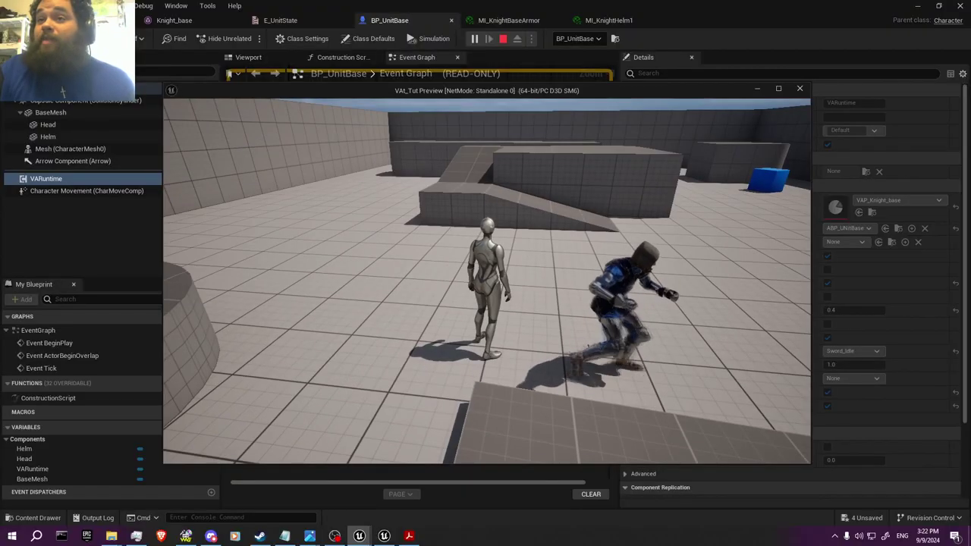
key("Escape")
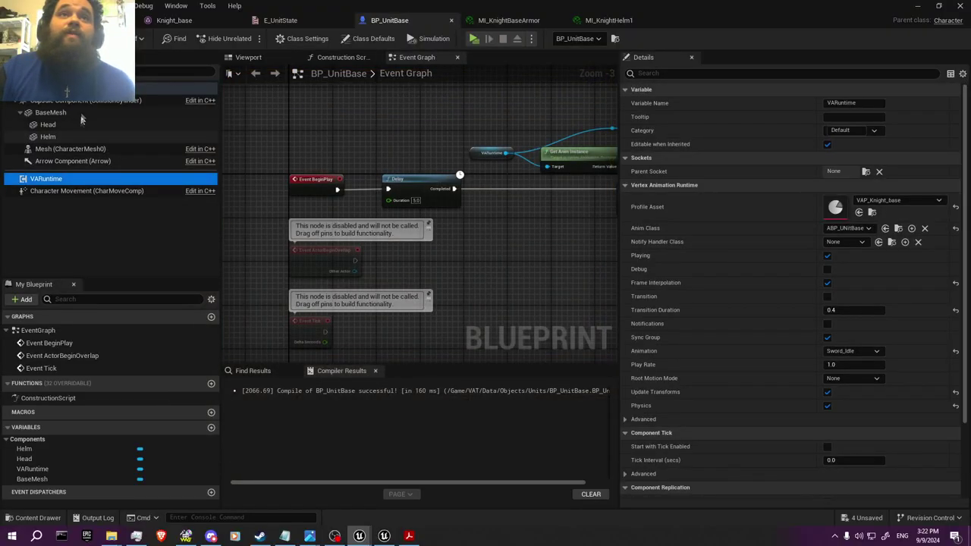
Find AI Controller Class in BP_UnitBase's defaults, choose AIController, then compile and save.
left_click(84, 88)
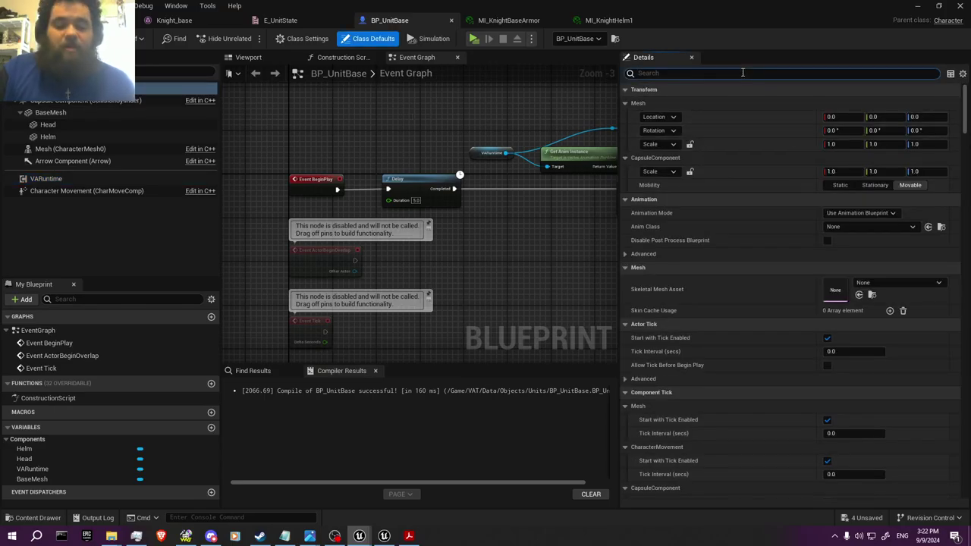
left_click(742, 73)
type("ai con")
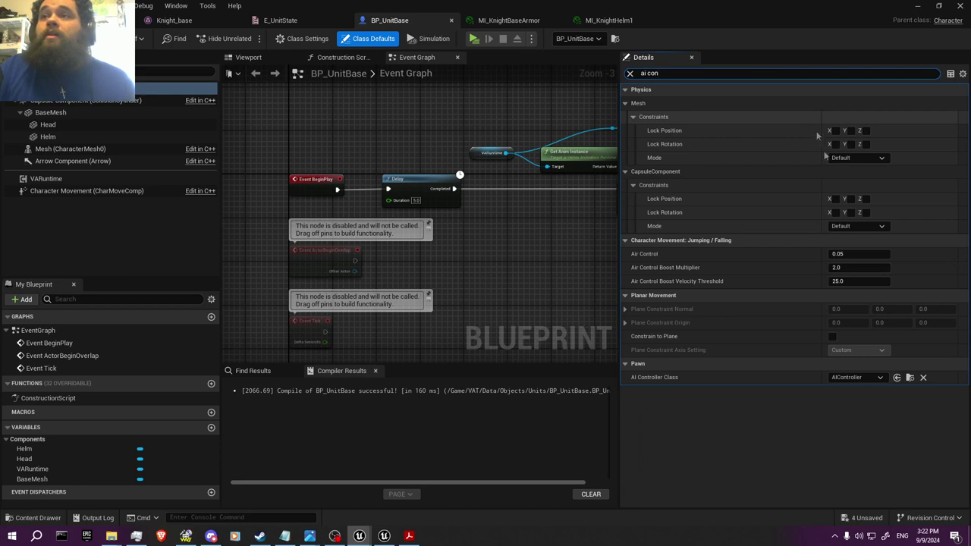
left_click(880, 378)
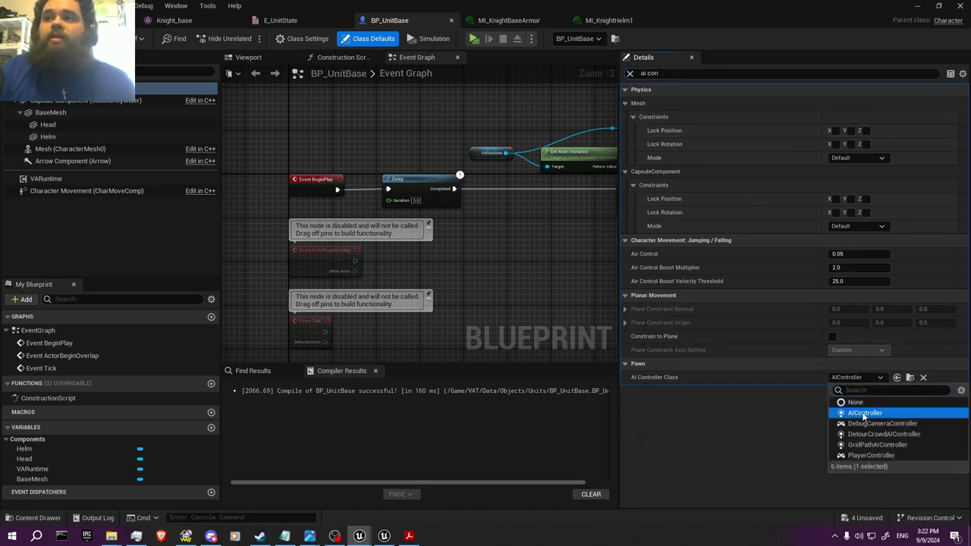
left_click(864, 413)
left_click(631, 73)
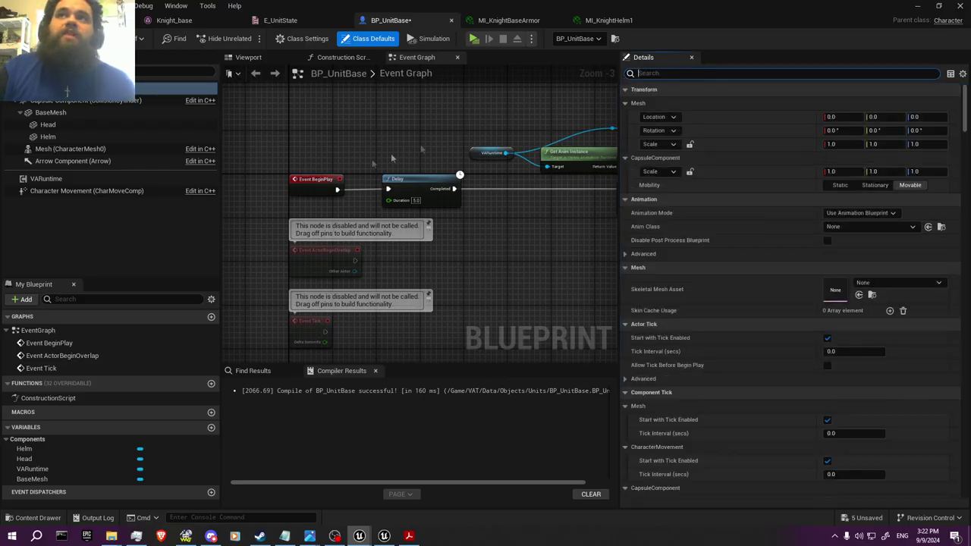
key("ctrl+s")
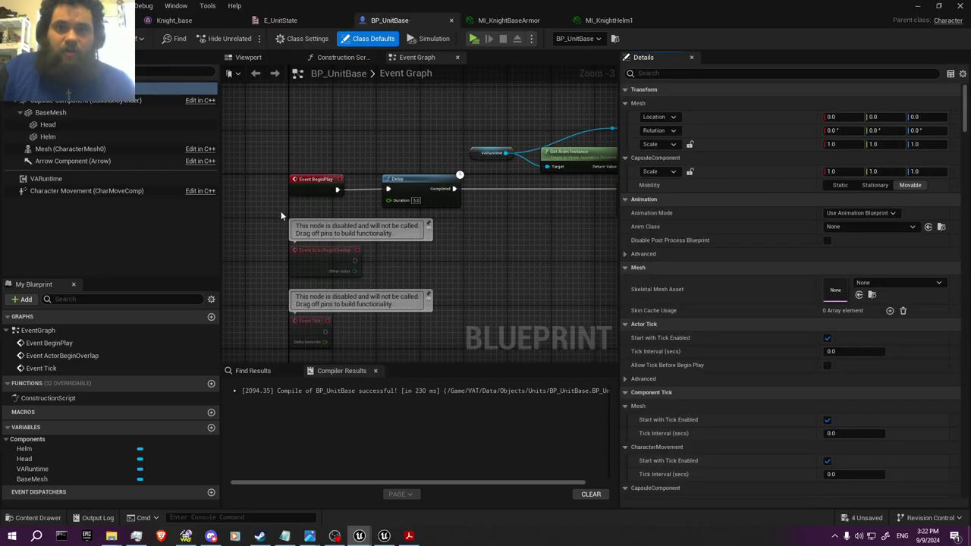
Connect AI MoveTo's first execution output to the duplicated Cast To ABP_UNitBase and open the Unit States options on the following SET node.
right_click_drag(515, 217, 482, 228)
left_click_drag(267, 133, 567, 256)
right_click_drag(568, 256, 364, 243)
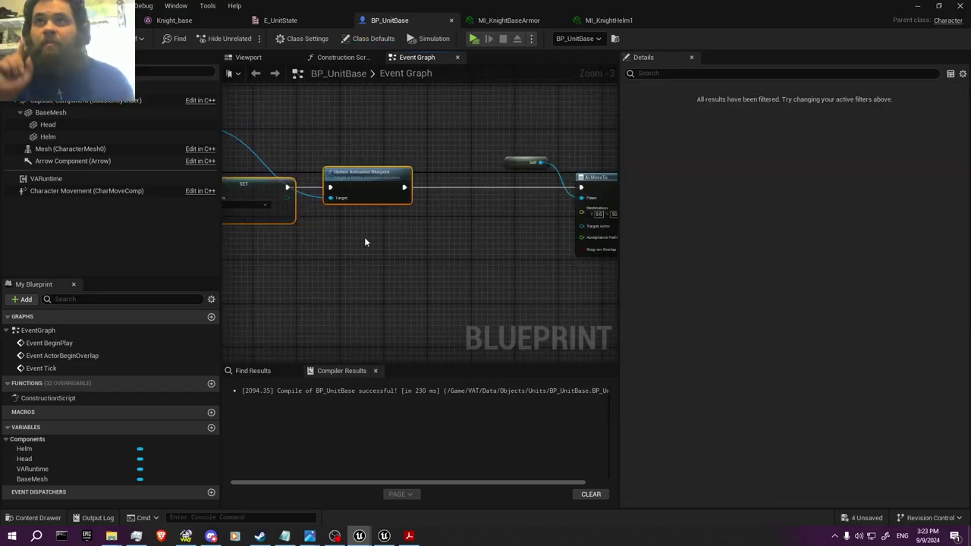
right_click_drag(504, 236, 297, 234)
right_click_drag(531, 213, 385, 221)
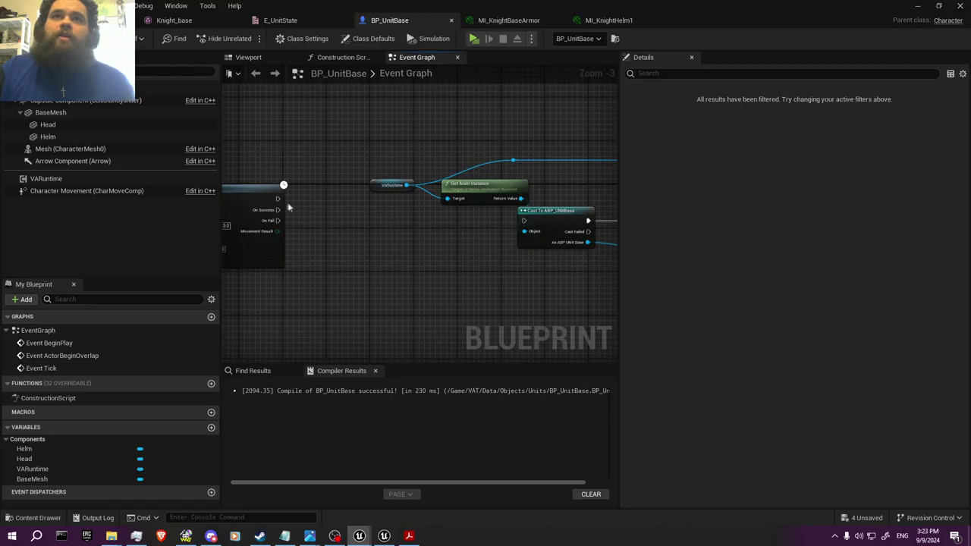
left_click_drag(275, 198, 523, 220)
right_click_drag(523, 227, 376, 257)
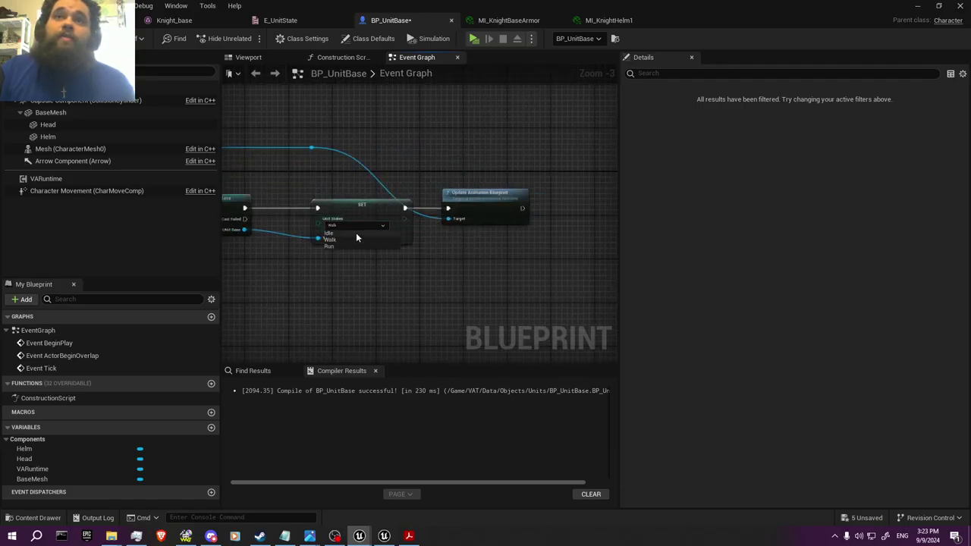
Move the duplicated animation update nodes farther from AI MoveTo to make room for another node.
scroll(453, 260, "down", 2)
left_click_drag(331, 170, 573, 262)
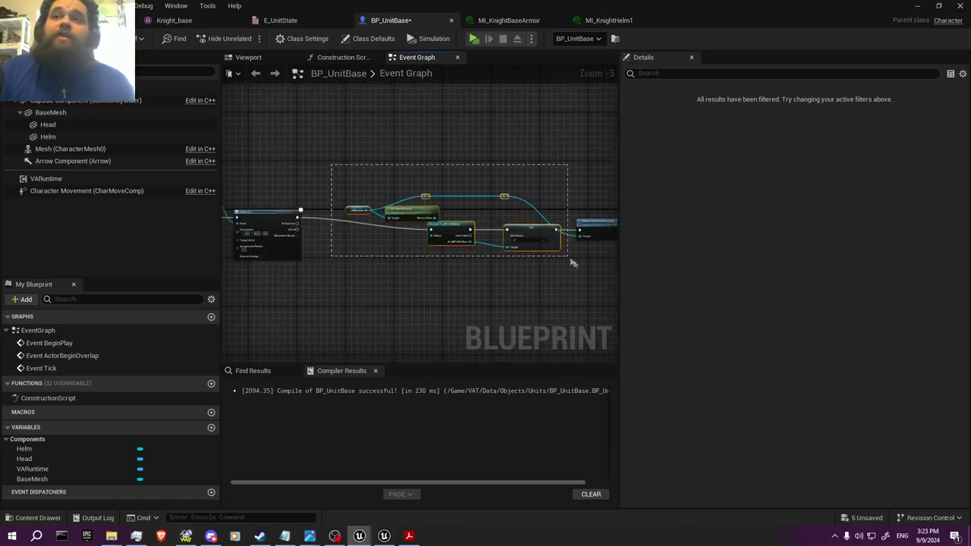
left_click_drag(444, 226, 520, 230)
Copy the Delay node from the start of BeginPlay, paste it after AI MoveTo and connect AI MoveTo's execution output to it.
right_click_drag(366, 232, 565, 231)
right_click_drag(341, 230, 491, 231)
right_click_drag(347, 246, 518, 266)
left_click_drag(306, 197, 331, 249)
right_click_drag(503, 279, 325, 265)
scroll(439, 222, "up", 2)
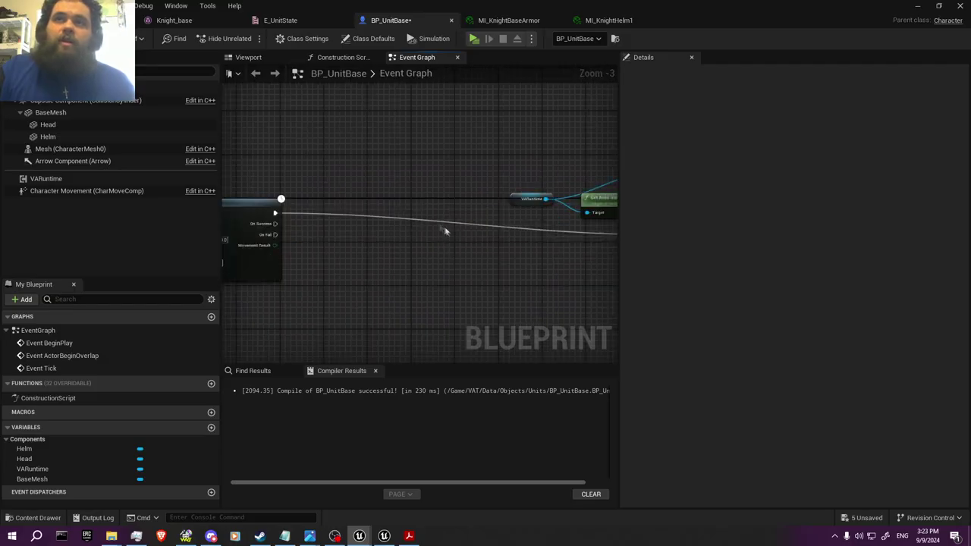
left_click(448, 233)
left_click_drag(274, 216, 450, 240)
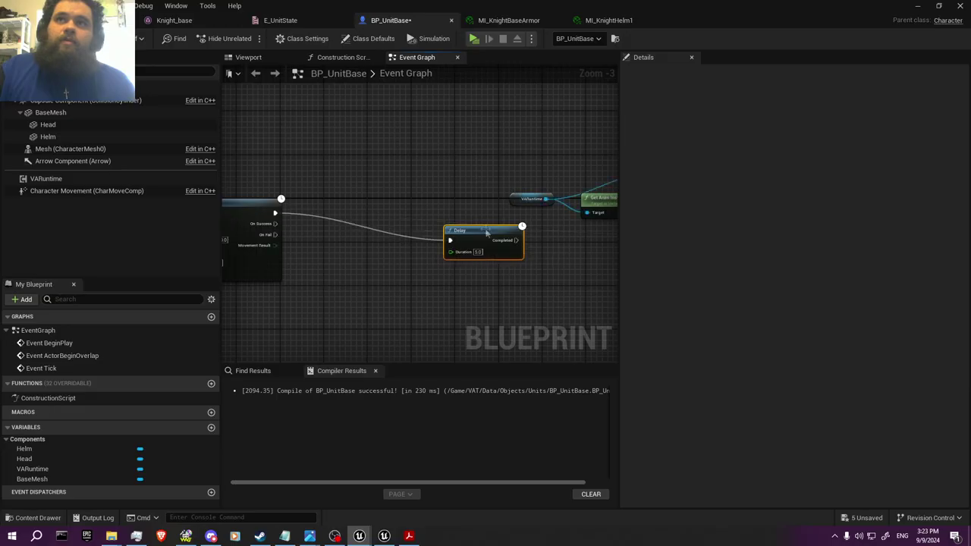
Connect the pasted Delay's Completed output to the duplicated ABP_UNitBase cast and set its Duration to 2.0.
right_click_drag(532, 244, 388, 231)
left_click_drag(372, 229, 519, 222)
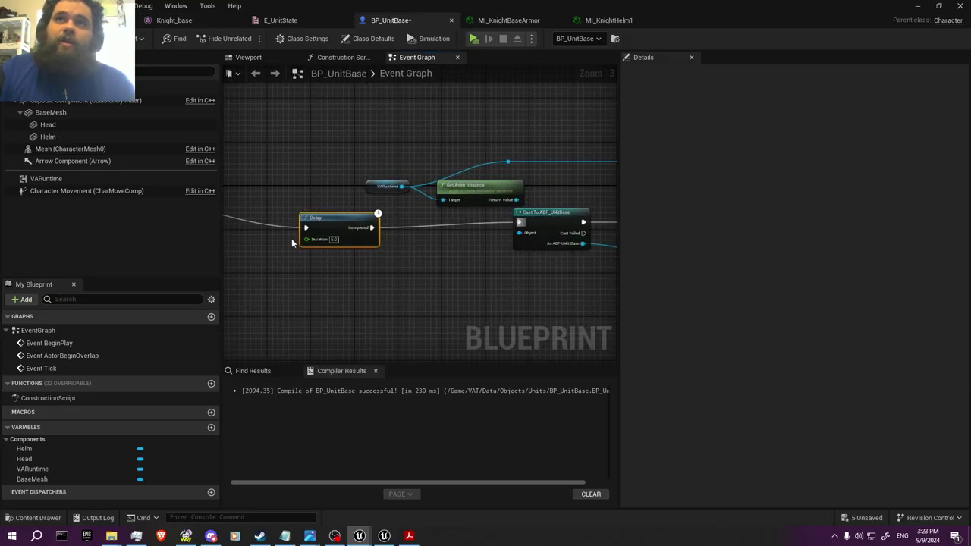
type("2")
left_click(381, 304)
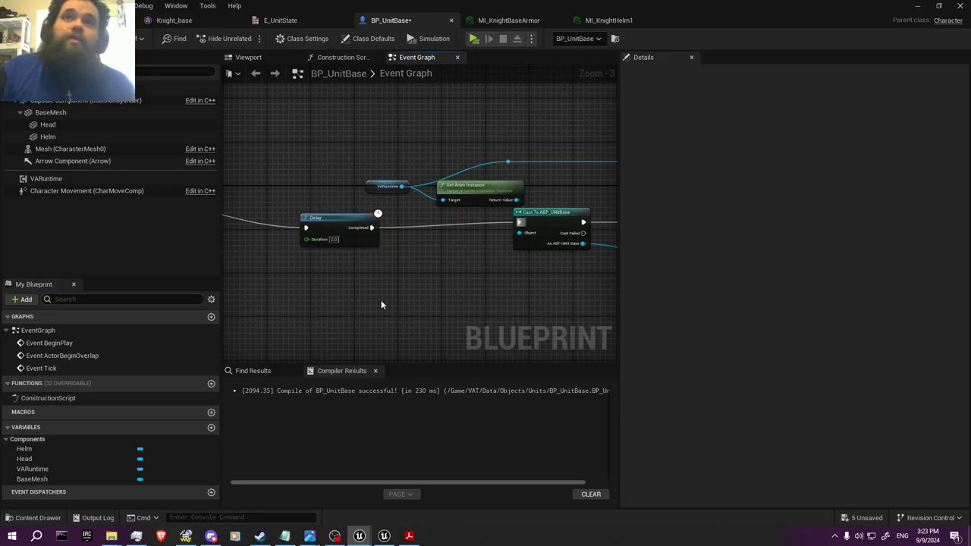
Play the level to check the knight's animation change after the second delay, then stop.
left_click(474, 38)
key("w")
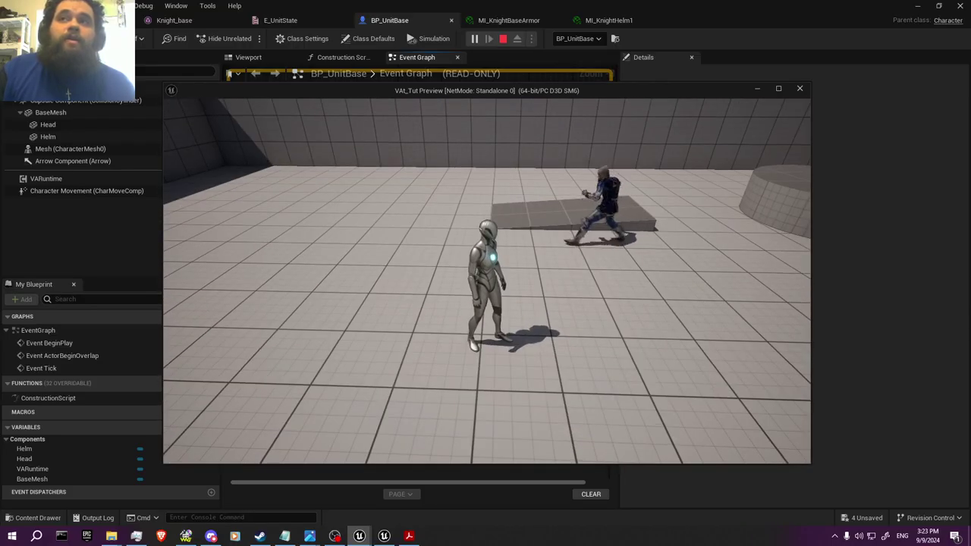
key("w")
key("Escape")
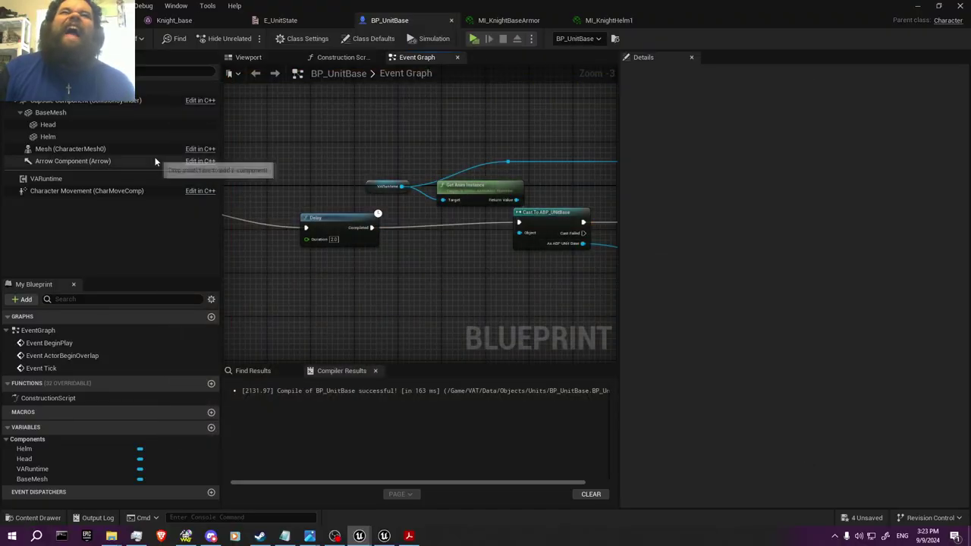
Set the VARuntime component's Root Motion Mode to Apply, then compile and save the blueprint.
left_click(68, 178)
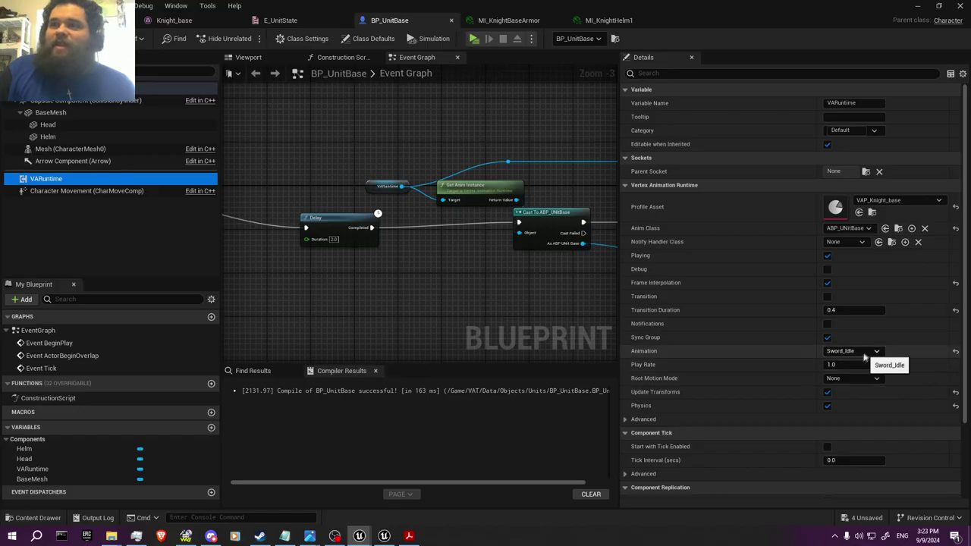
left_click(855, 379)
left_click(842, 407)
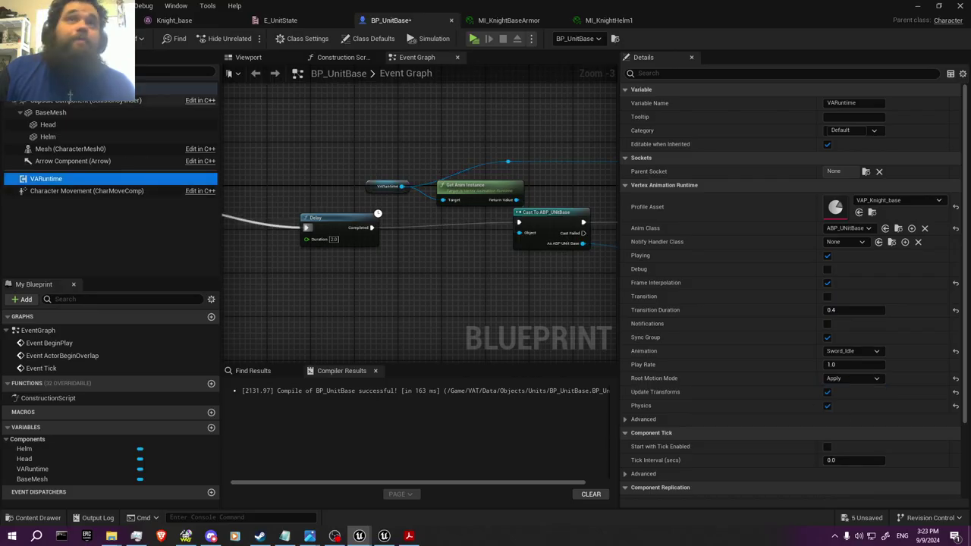
key("ctrl+s")
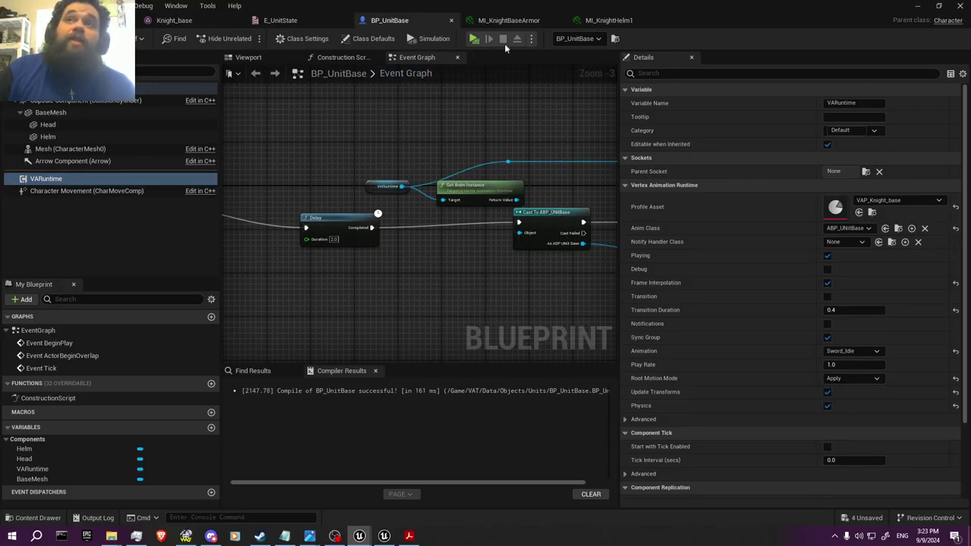
Play the level and follow the knight to check its movement with root motion applied, then stop.
left_click(474, 38)
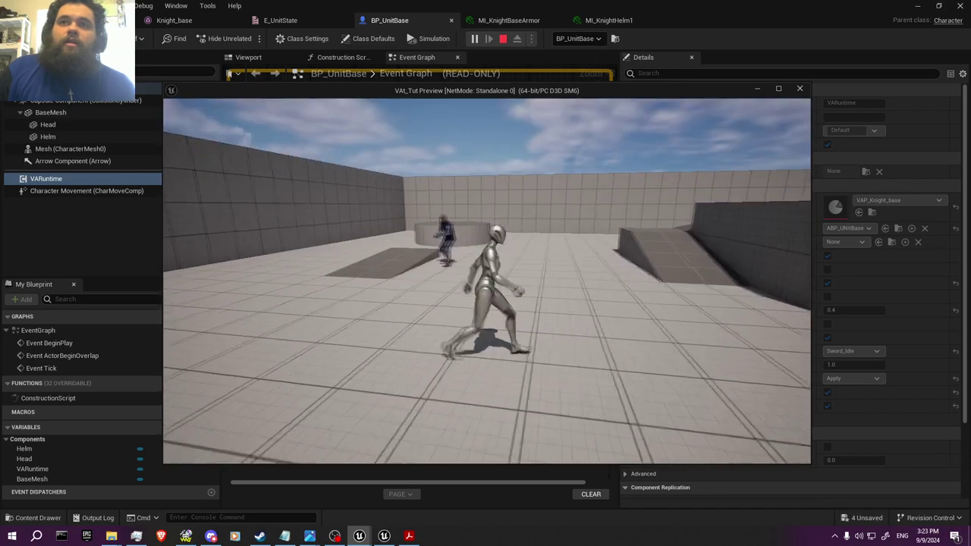
key("w")
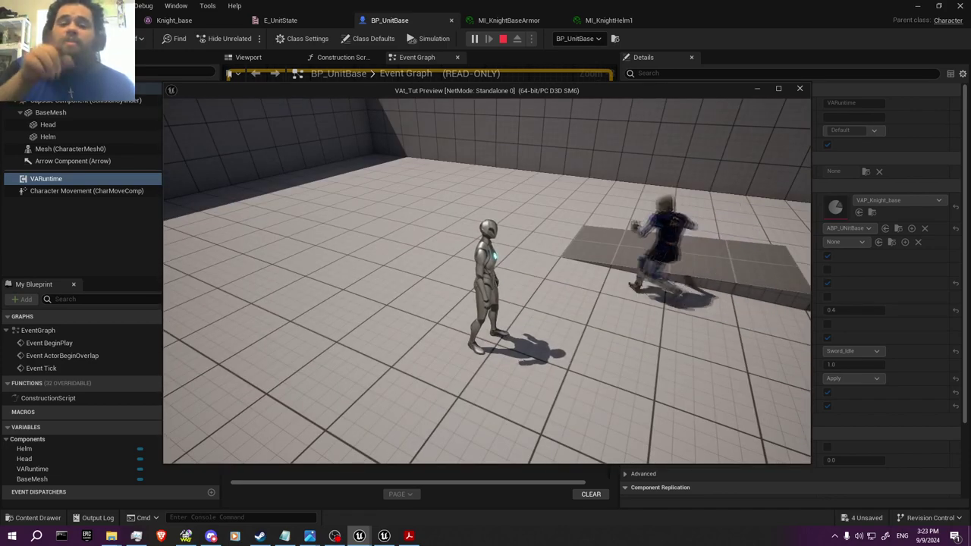
key("a")
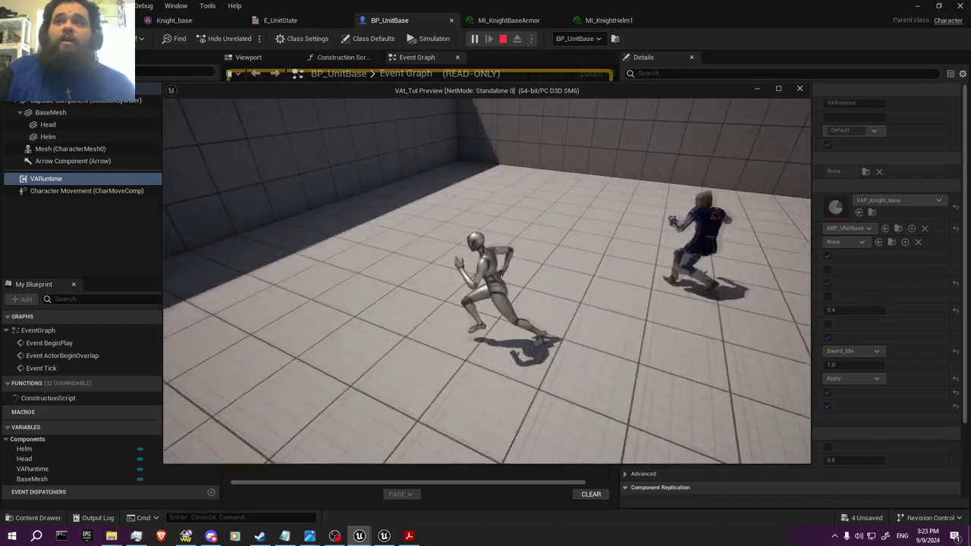
key("a")
key("w")
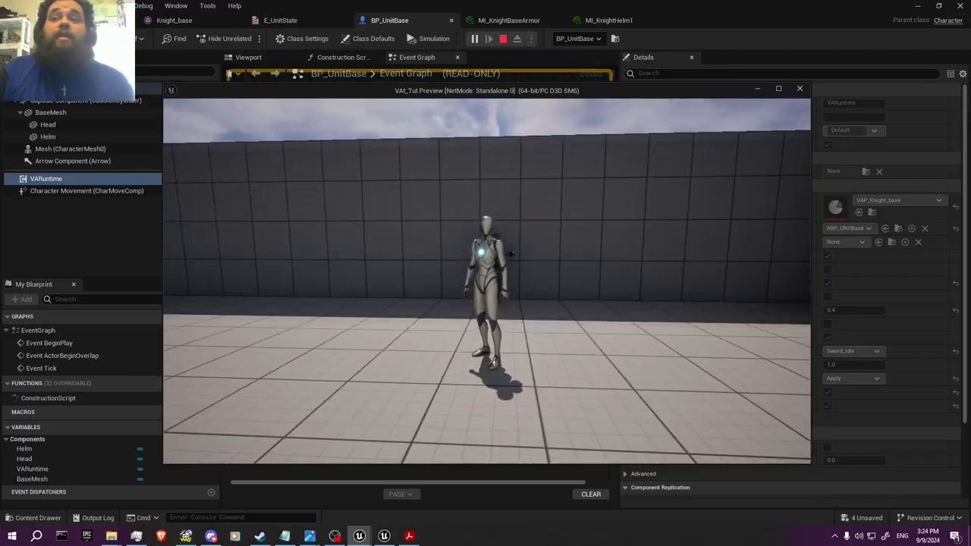
key("Escape")
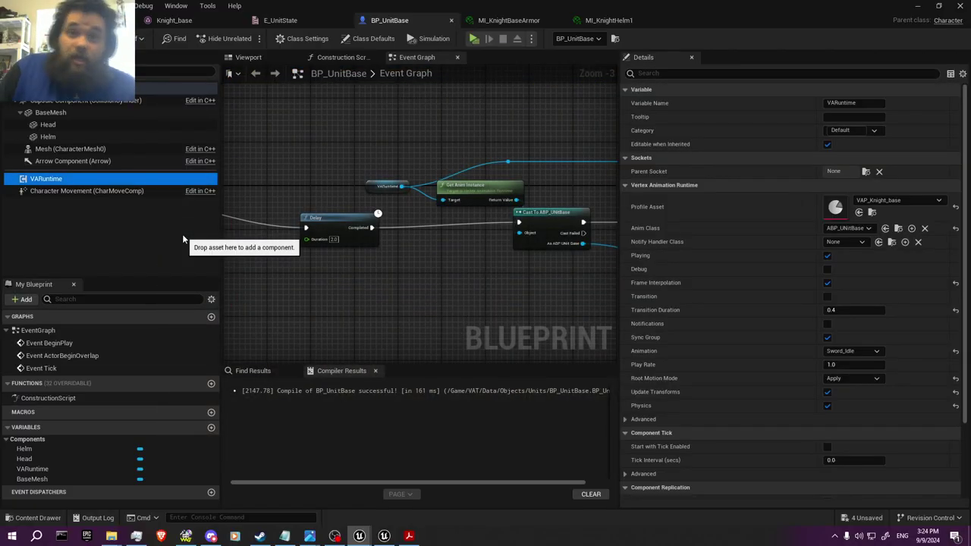